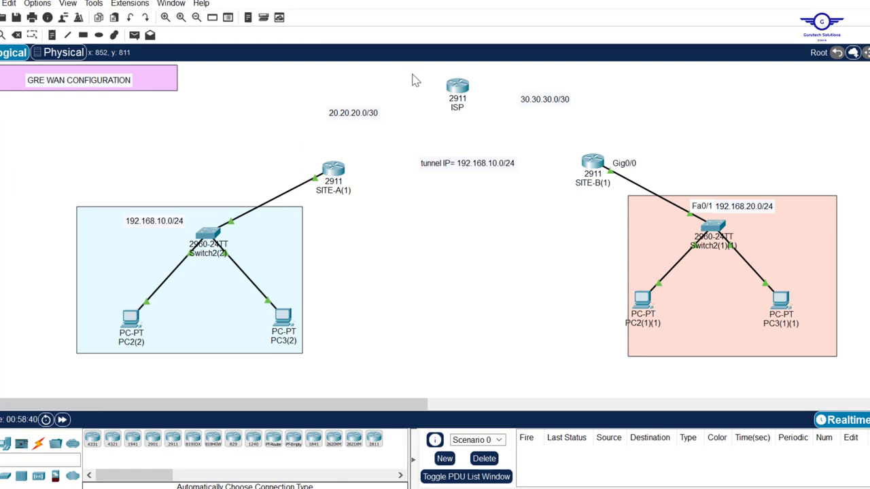
- Review the GRE topology, the WAN GRE VPN entry in the training spreadsheet and the steps in config-guide.txt
{"action": "left_click_drag", "start_coordinate": [405, 71], "coordinate": [486, 124]}
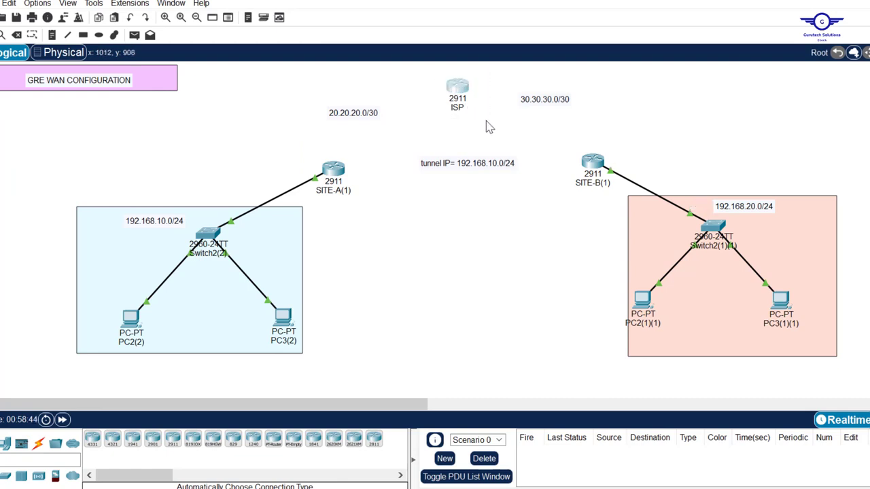
{"action": "left_click", "coordinate": [484, 119]}
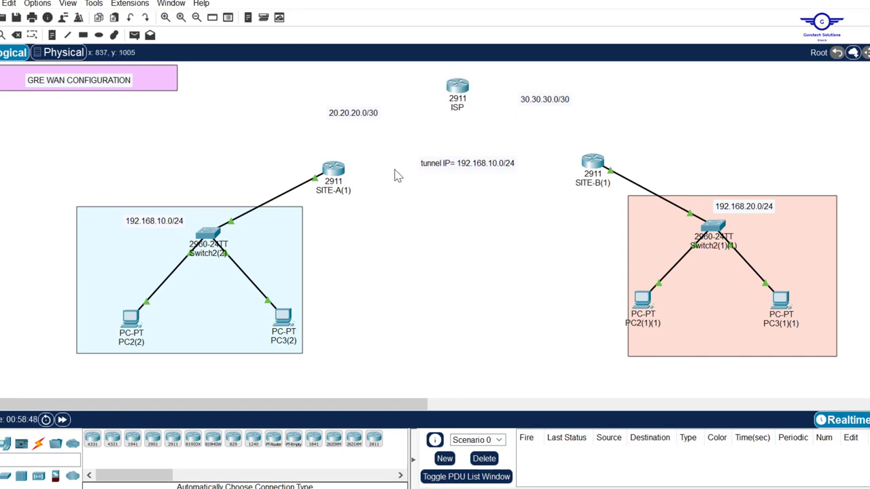
{"action": "left_click_drag", "start_coordinate": [372, 153], "coordinate": [568, 194]}
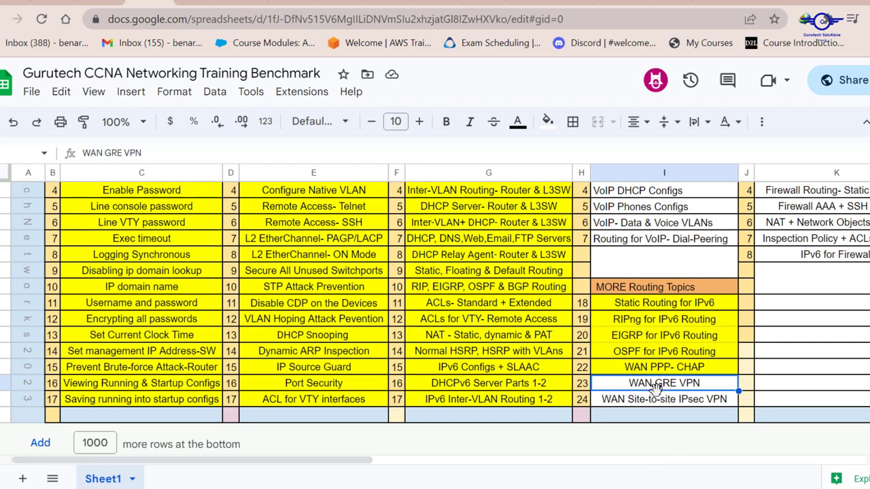
{"action": "scroll", "coordinate": [583, 354], "scroll_direction": "up", "scroll_amount": 3}
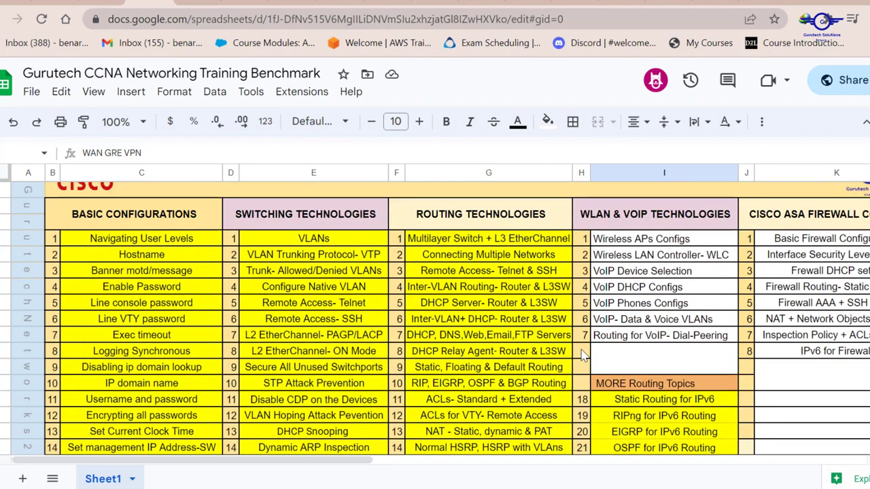
{"action": "scroll", "coordinate": [582, 354], "scroll_direction": "down", "scroll_amount": 3}
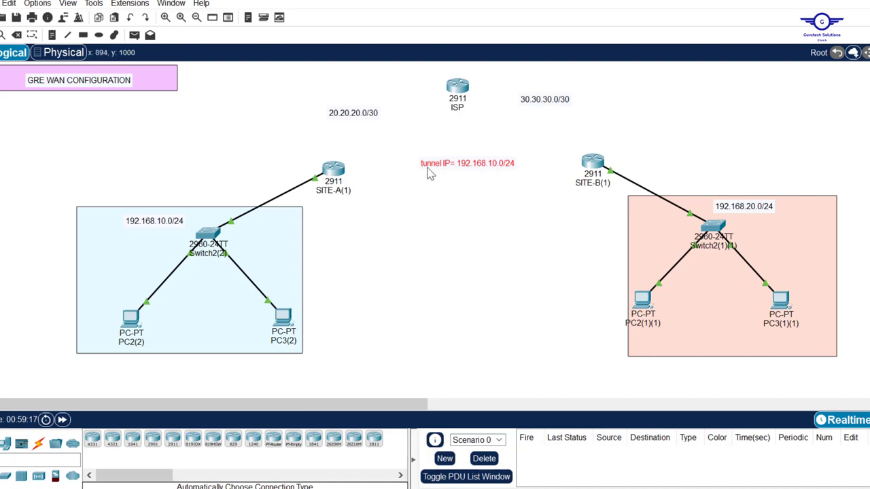
{"action": "left_click_drag", "start_coordinate": [393, 150], "coordinate": [572, 195]}
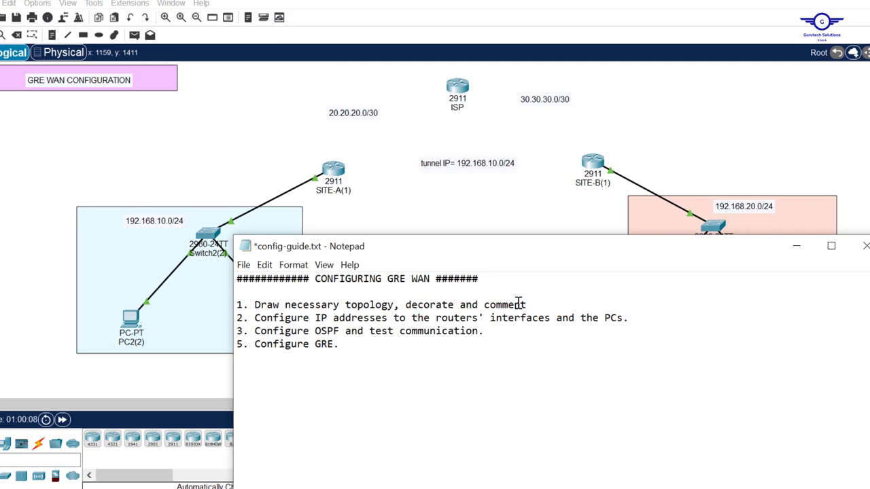
{"action": "left_click", "coordinate": [421, 212]}
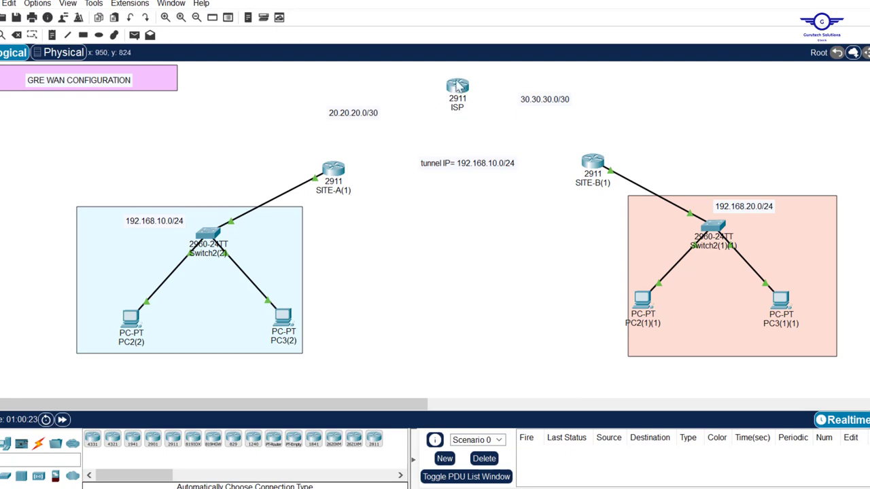
{"action": "mouse_move", "coordinate": [464, 95]}
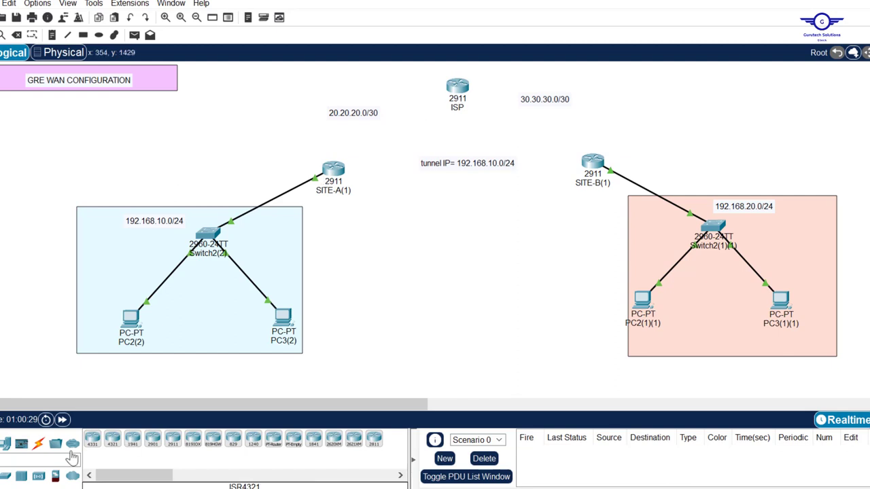
{"action": "left_click", "coordinate": [39, 446]}
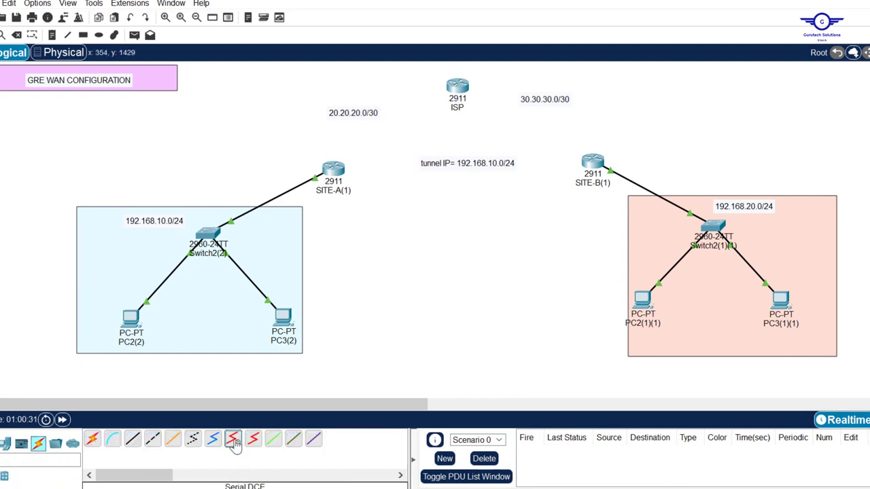
{"action": "left_click", "coordinate": [233, 441]}
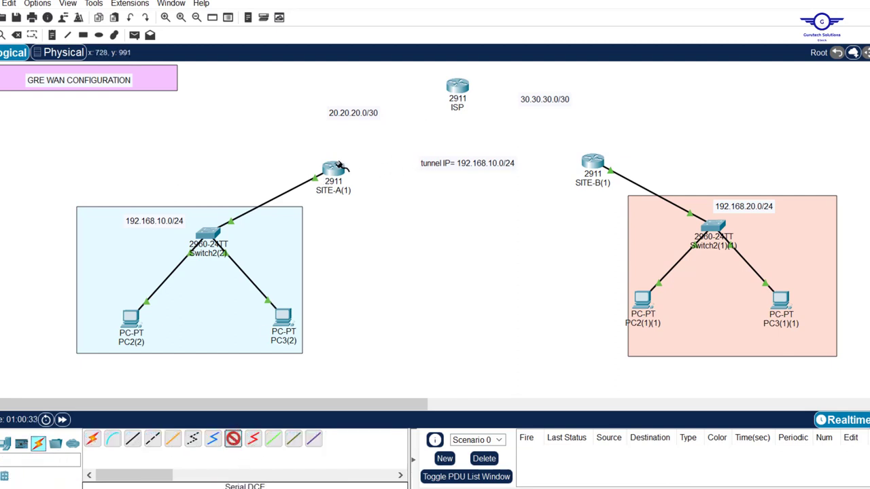
{"action": "left_click", "coordinate": [336, 166]}
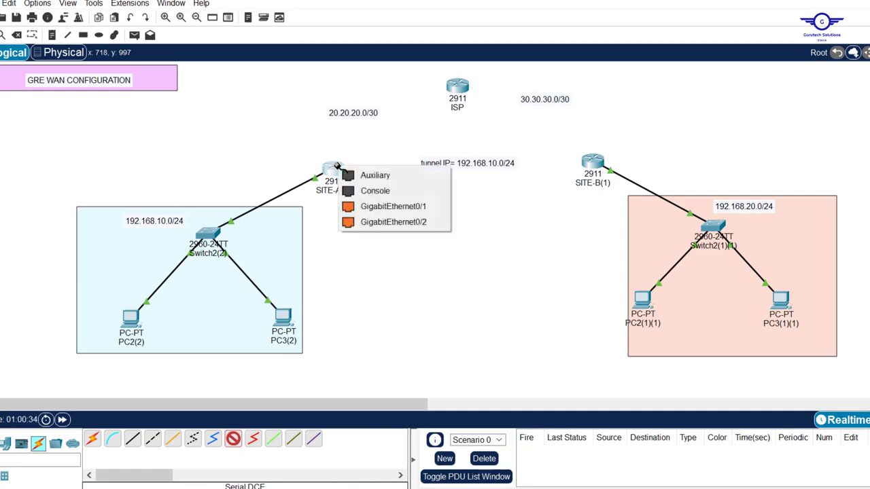
{"action": "left_click", "coordinate": [399, 152]}
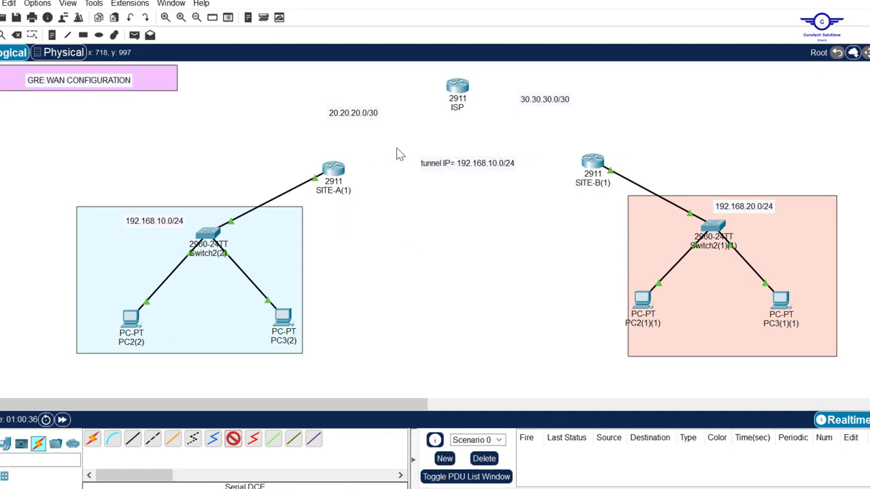
{"action": "key", "text": "Escape"}
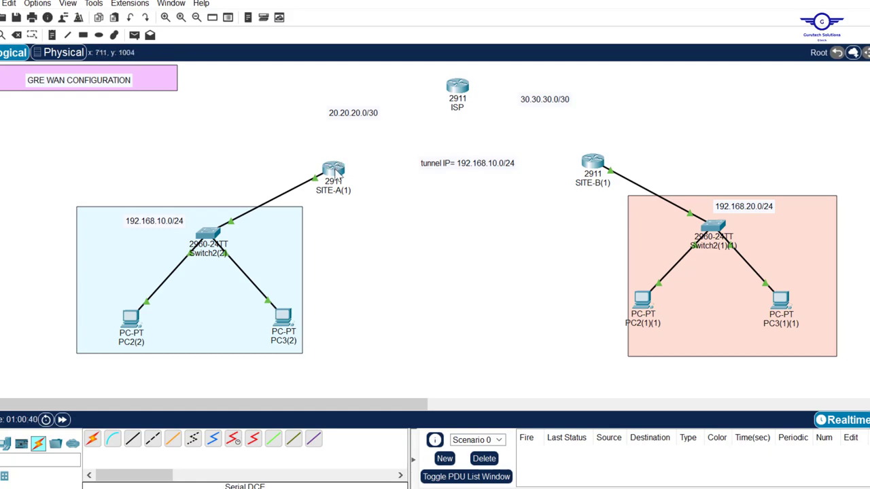
- Install an HWIC-2T serial module in the SITE-A(1) router, and add serial modules to the ISP and SITE-B(1) routers
{"action": "left_click", "coordinate": [333, 170]}
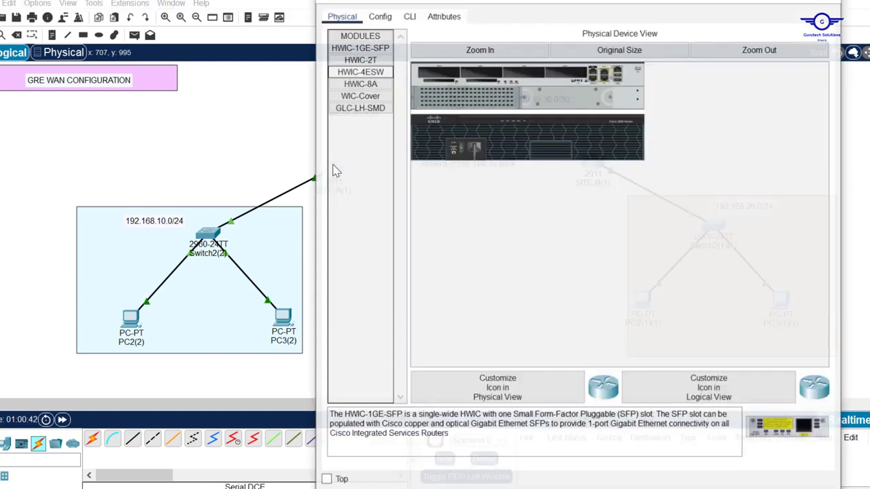
{"action": "left_click_drag", "start_coordinate": [489, 2], "coordinate": [489, 34]}
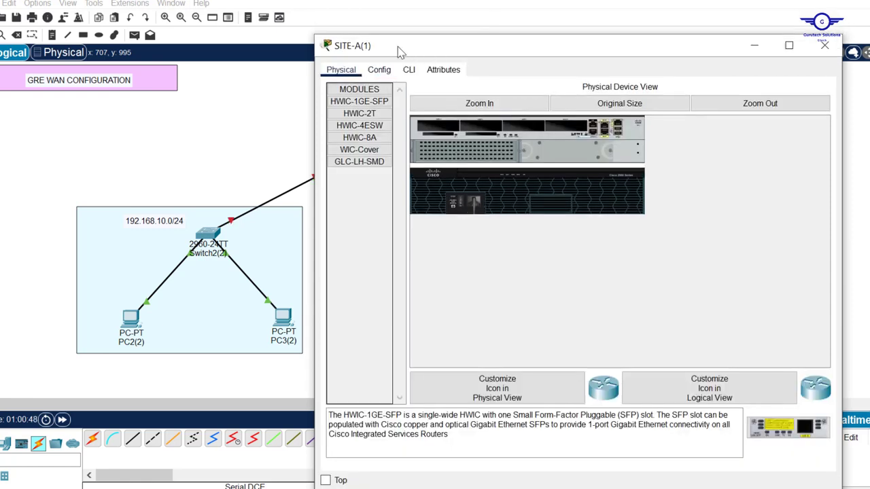
{"action": "left_click_drag", "start_coordinate": [358, 114], "coordinate": [444, 133]}
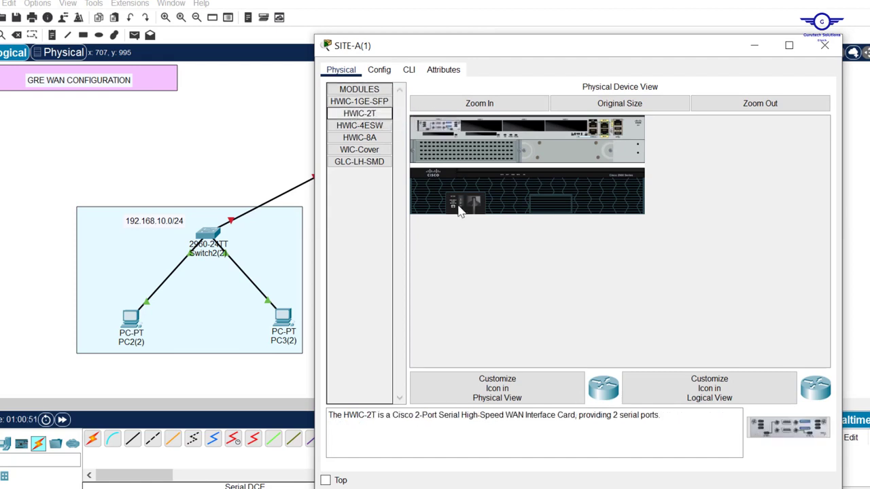
{"action": "left_click", "coordinate": [824, 45]}
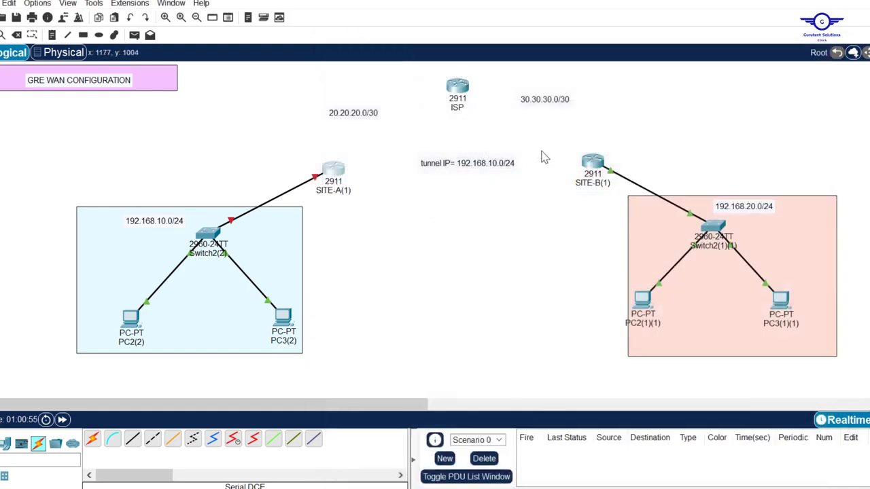
{"action": "left_click", "coordinate": [458, 91]}
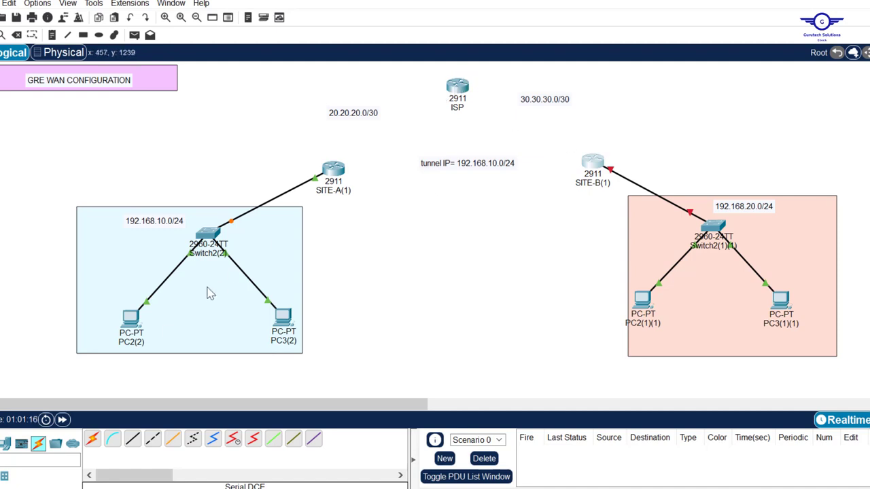
- Connect the SITE-A(1) router to the ISP router with an automatically chosen serial cable
{"action": "left_click", "coordinate": [94, 443]}
{"action": "left_click", "coordinate": [333, 168]}
{"action": "left_click", "coordinate": [445, 91]}
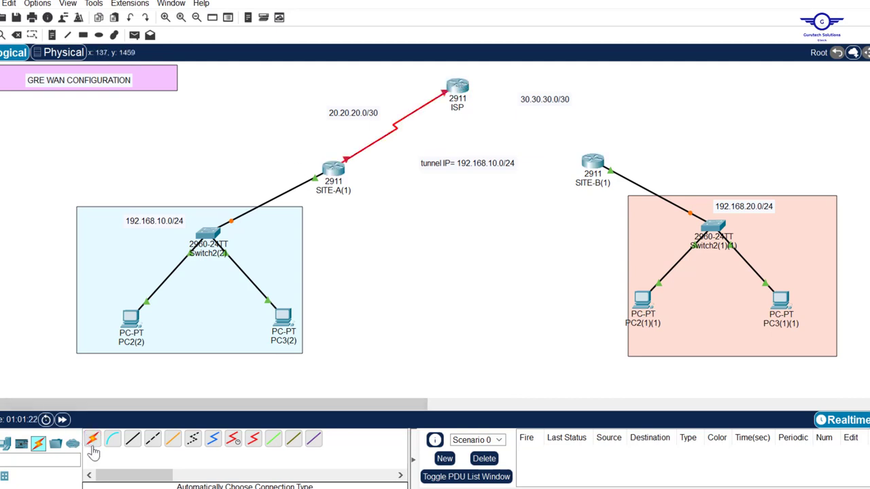
- Connect the ISP router to the SITE-B(1) router with a serial link
{"action": "left_click", "coordinate": [94, 442]}
{"action": "left_click", "coordinate": [460, 88]}
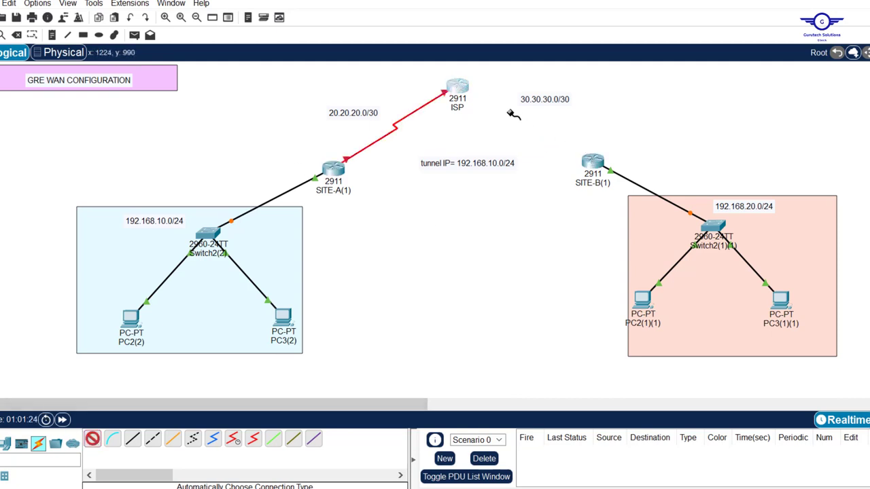
{"action": "left_click", "coordinate": [605, 168]}
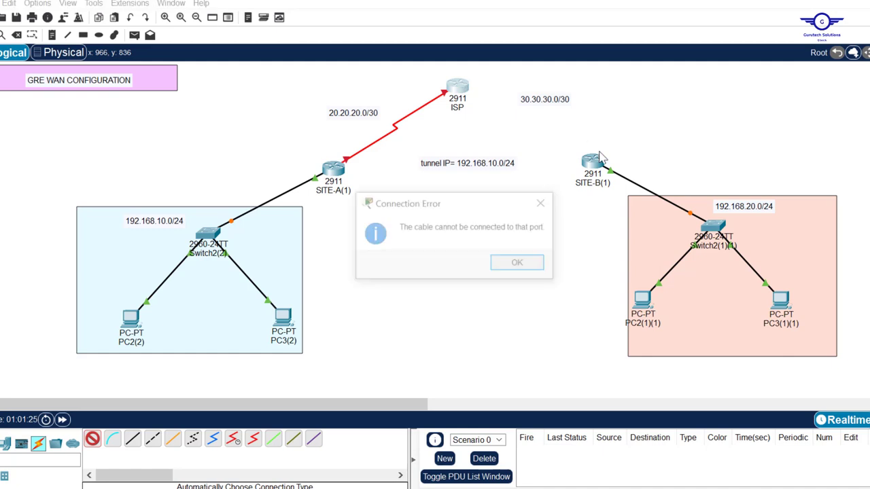
{"action": "left_click", "coordinate": [518, 263]}
{"action": "left_click", "coordinate": [590, 162]}
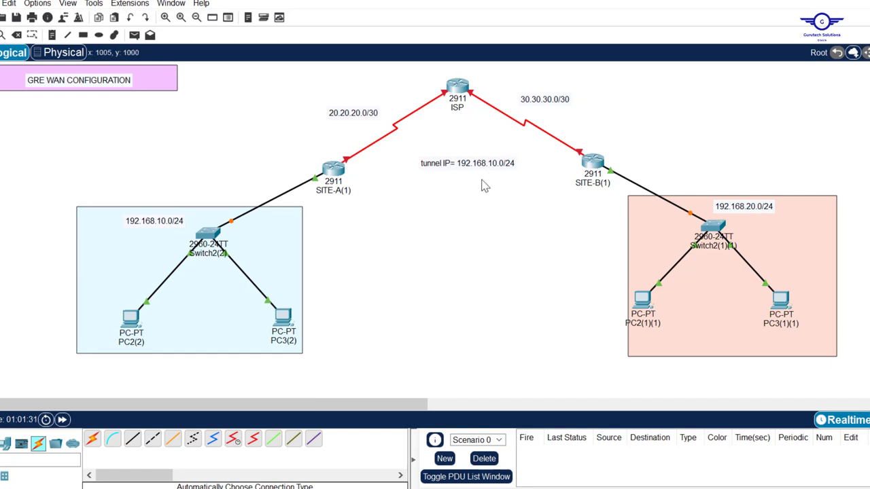
- Draw a green-filled ellipse between the SITE-A(1) and SITE-B(1) routers to represent the tunnel
{"action": "left_click_drag", "start_coordinate": [482, 169], "coordinate": [477, 171]}
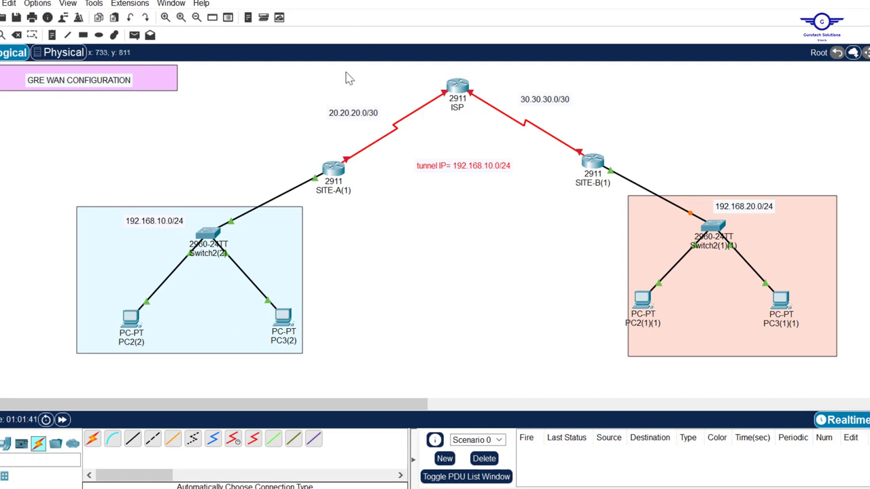
{"action": "left_click_drag", "start_coordinate": [429, 63], "coordinate": [486, 112]}
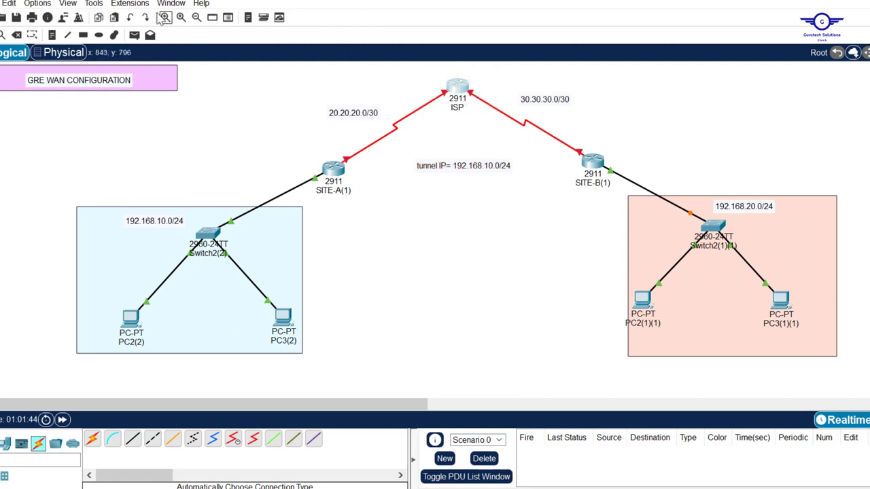
{"action": "left_click", "coordinate": [97, 36]}
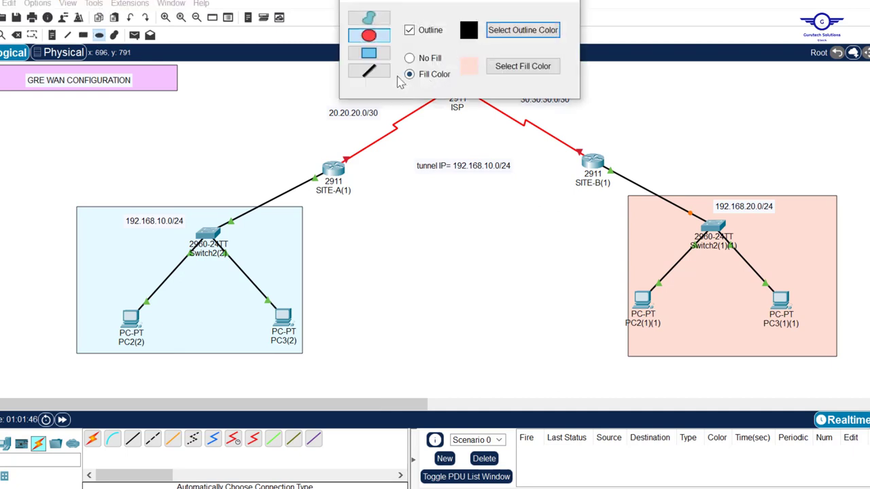
{"action": "left_click", "coordinate": [506, 65]}
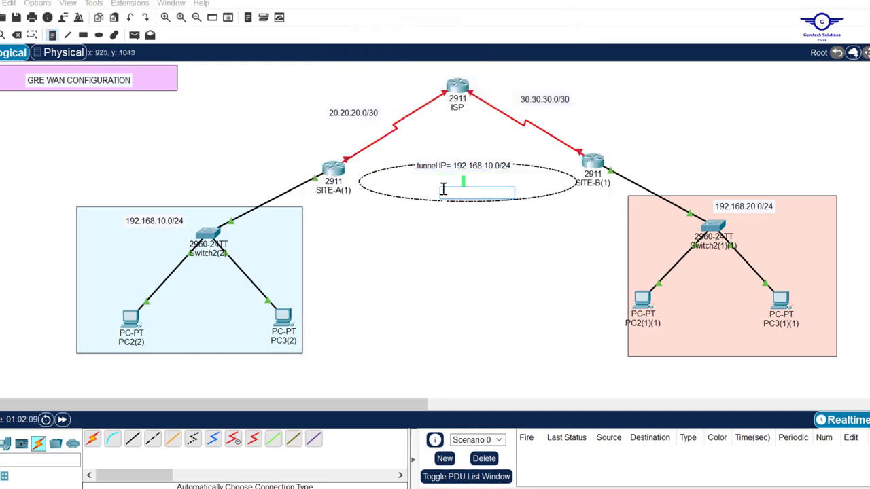
- Label the green ellipse "GRE WAN" and place the tunnel IP note inside it, below the label
{"action": "type", "text": "GRE WAN"}
{"action": "left_click_drag", "start_coordinate": [462, 165], "coordinate": [460, 187]}
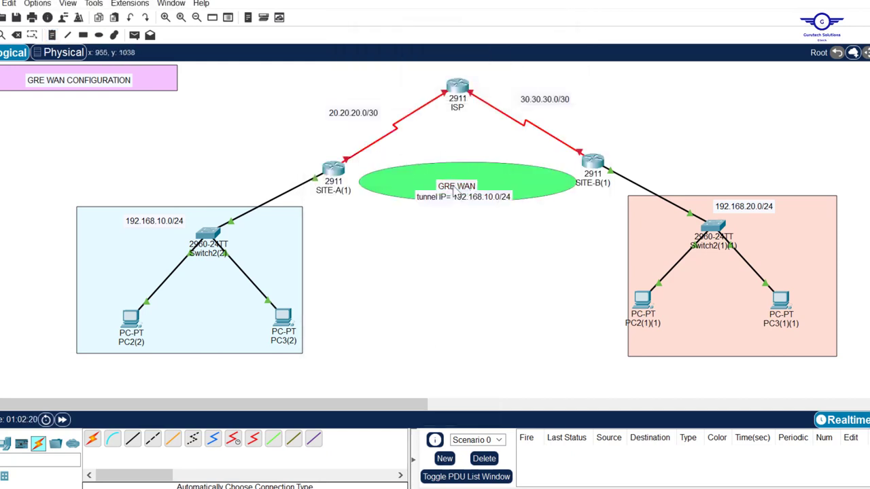
{"action": "left_click", "coordinate": [472, 237]}
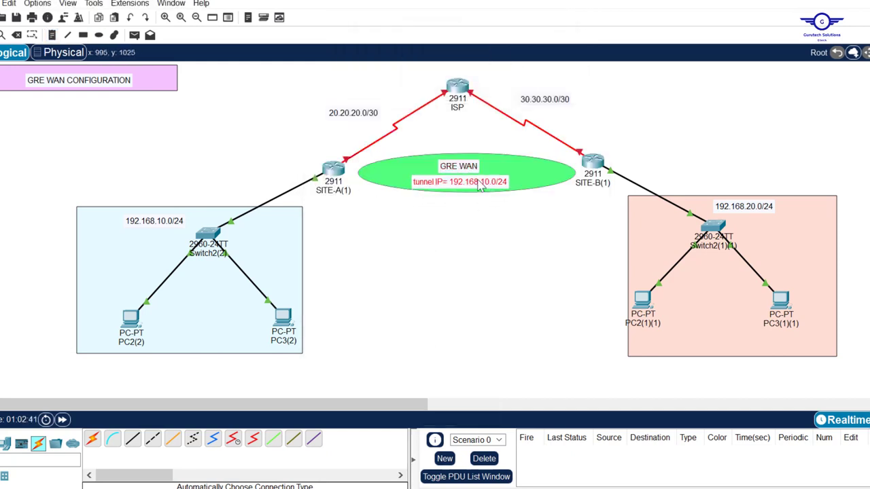
{"action": "key", "text": "alt+Tab"}
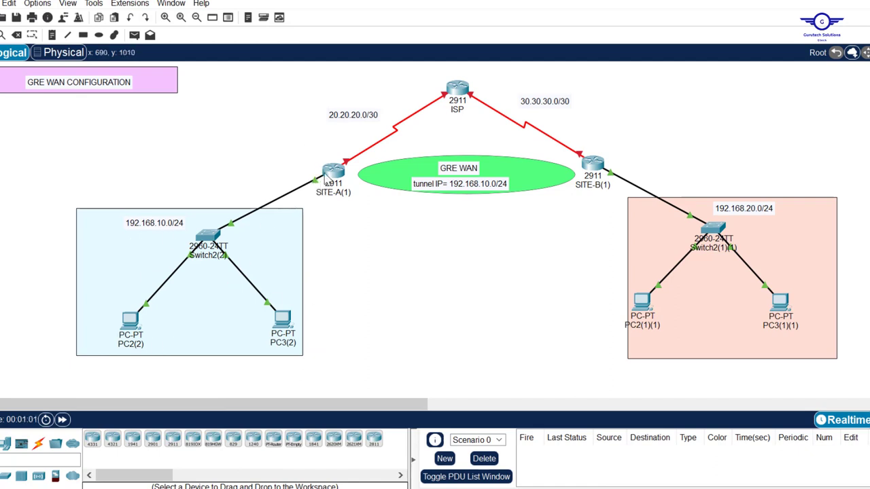
{"action": "left_click_drag", "start_coordinate": [25, 175], "coordinate": [321, 387]}
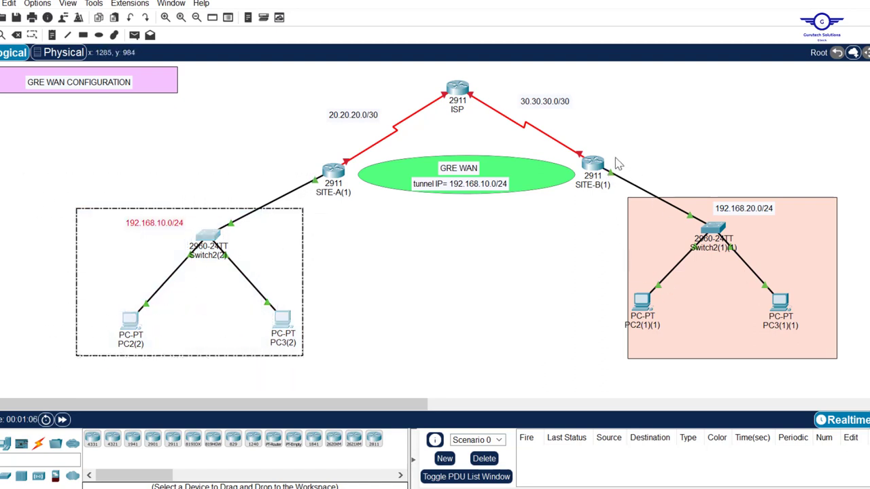
{"action": "left_click_drag", "start_coordinate": [618, 162], "coordinate": [850, 382]}
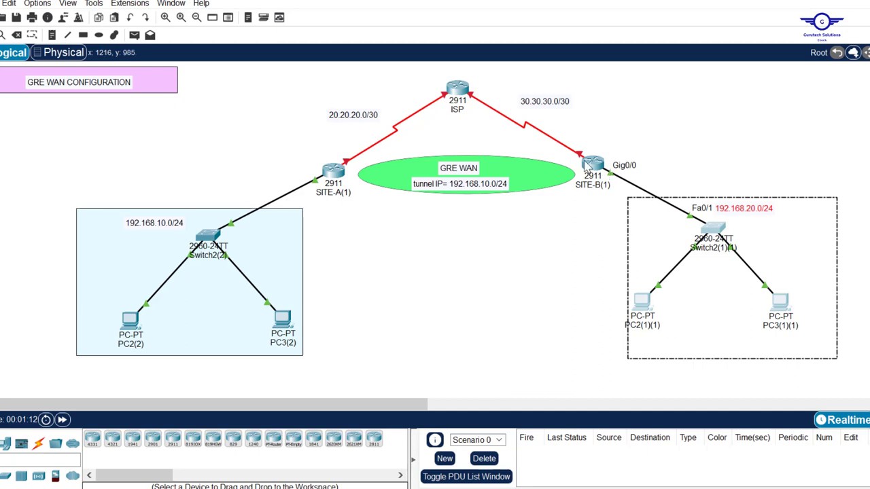
{"action": "mouse_move", "coordinate": [583, 165]}
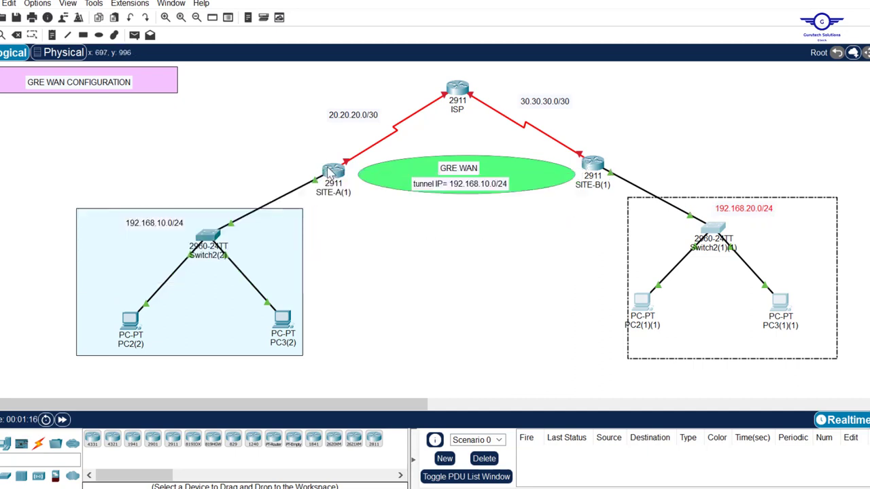
{"action": "mouse_move", "coordinate": [329, 173]}
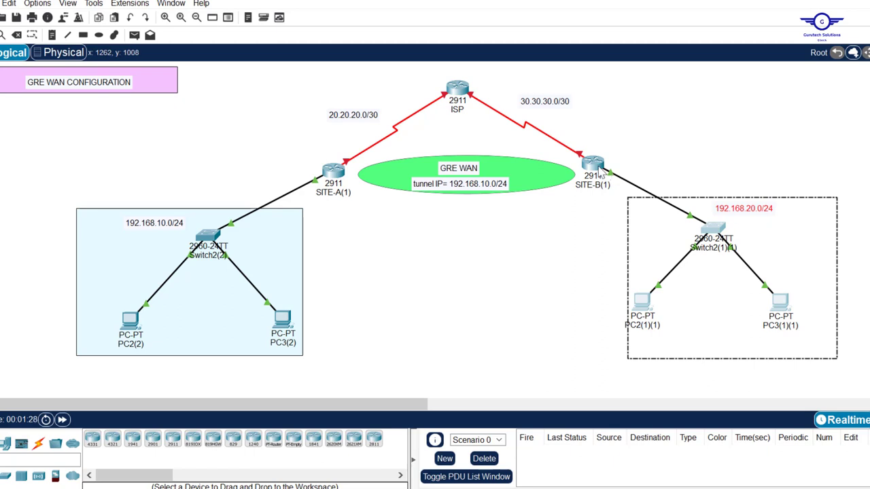
- Open the command line of the SITE-A(1) router and bring up its user prompt
{"action": "left_click", "coordinate": [334, 171]}
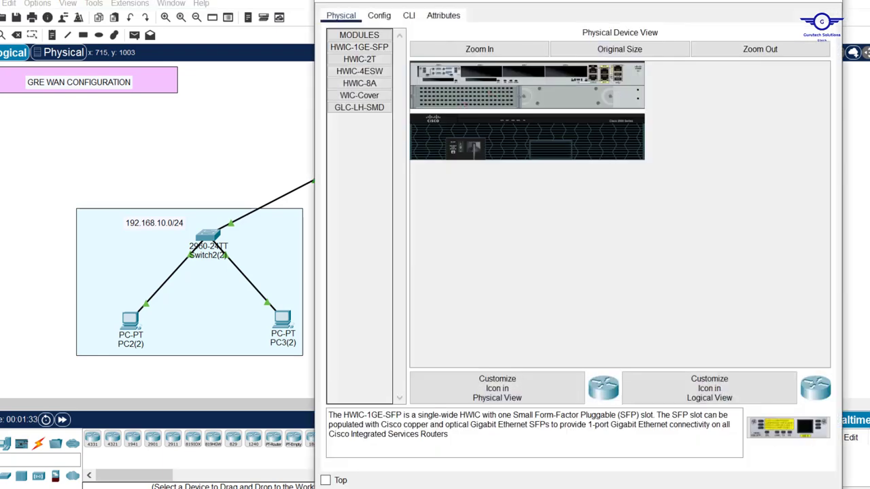
{"action": "left_click", "coordinate": [410, 80]}
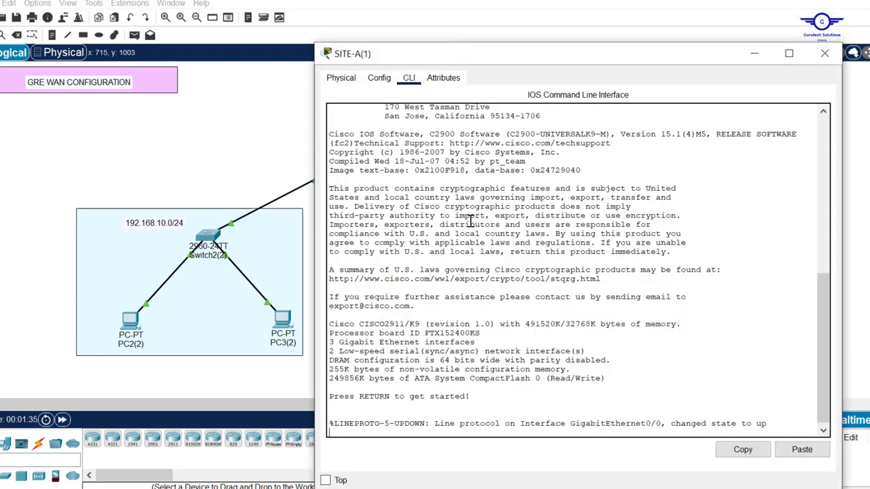
{"action": "left_click_drag", "start_coordinate": [530, 60], "coordinate": [531, 0]}
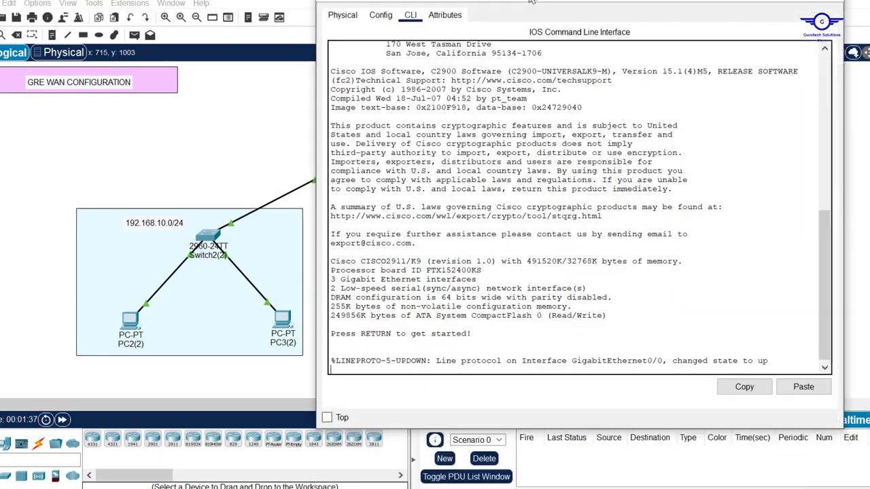
{"action": "key", "text": "Return"}
{"action": "key", "text": "Return"}
{"action": "key", "text": "Return"}
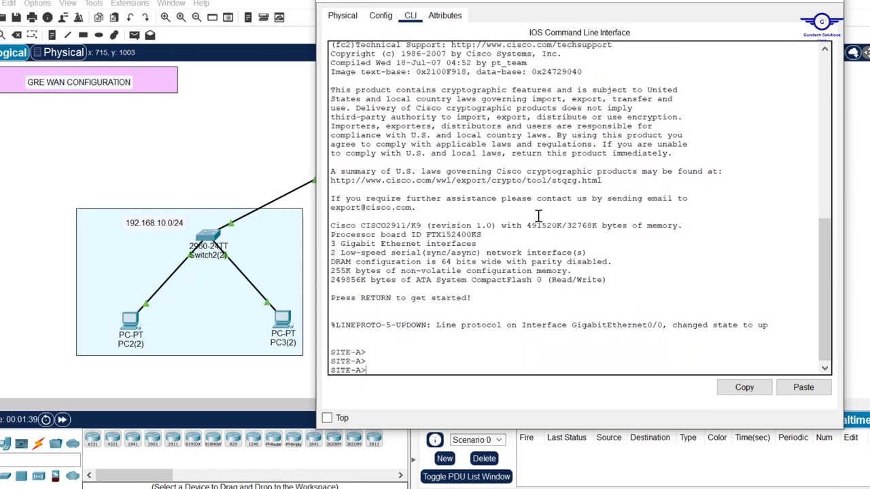
- Enter privileged mode on SITE-A and go into global configuration mode
{"action": "type", "text": "EN"}
{"action": "key", "text": "Return"}
{"action": "key", "text": "Return"}
{"action": "key", "text": "Return"}
{"action": "key", "text": "Return"}
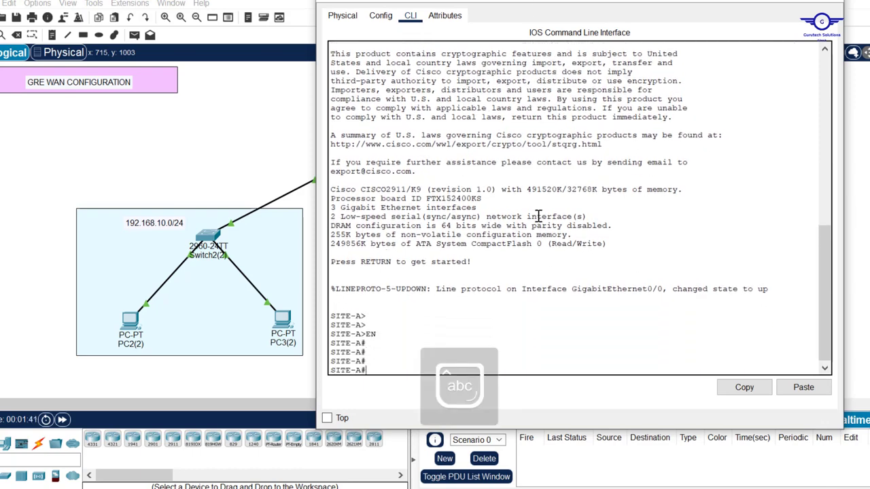
{"action": "type", "text": "conf t"}
{"action": "key", "text": "Return"}
{"action": "key", "text": "Return"}
{"action": "key", "text": "Return"}
{"action": "key", "text": "Return"}
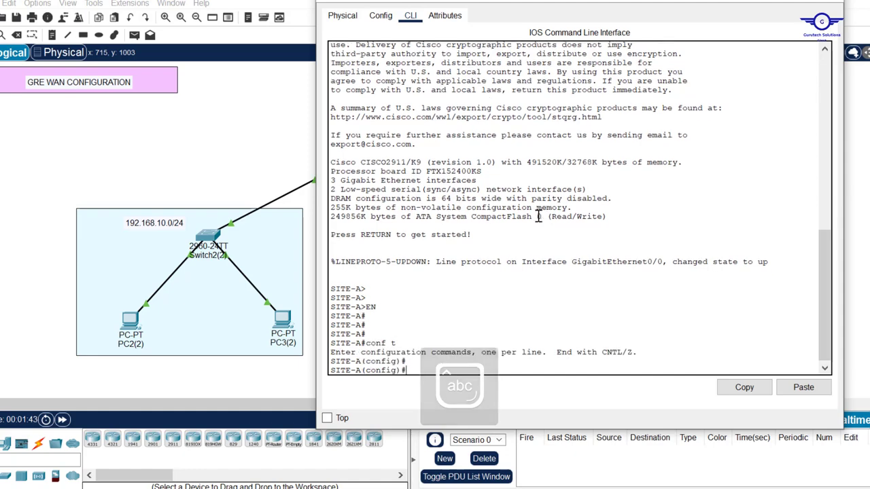
- Enable interface Serial0/3/0 on SITE-A with no shut
{"action": "type", "text": "se"}
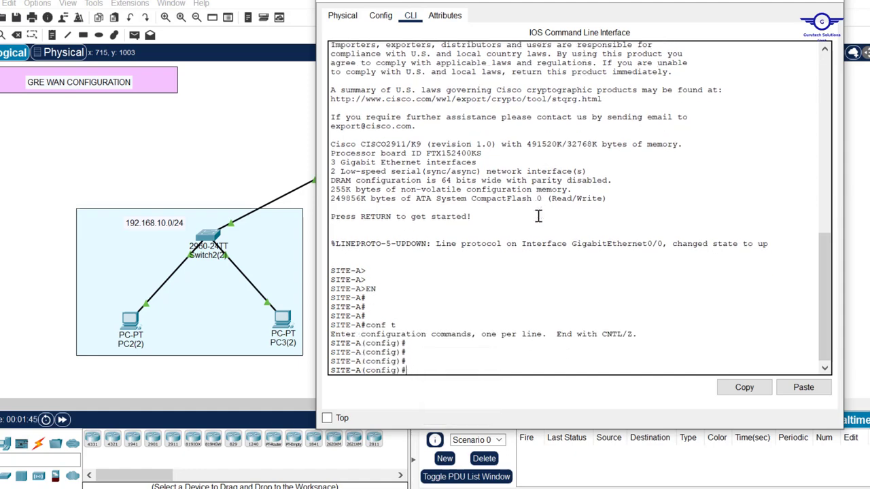
{"action": "type", "text": "int se0/"}
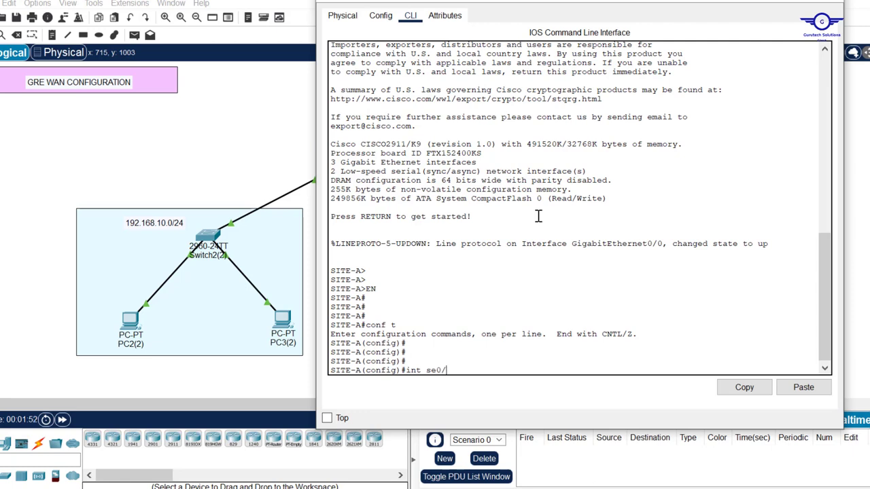
{"action": "type", "text": "3/0"}
{"action": "key", "text": "Return"}
{"action": "key", "text": "Return"}
{"action": "key", "text": "Return"}
{"action": "key", "text": "Return"}
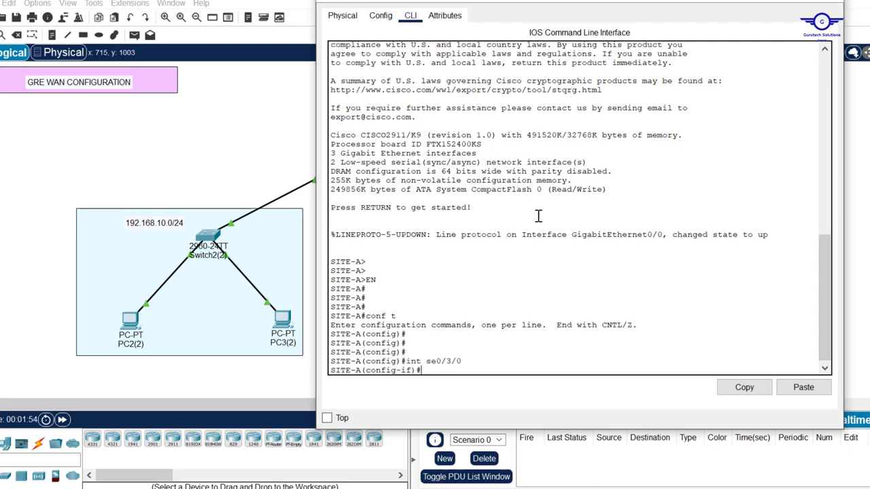
{"action": "type", "text": "no"}
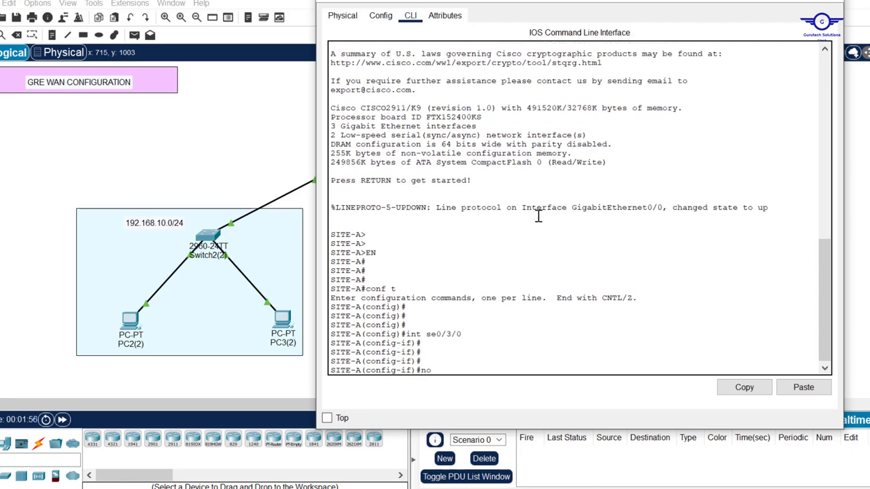
{"action": "type", "text": " shut"}
{"action": "key", "text": "Return"}
{"action": "key", "text": "Return"}
{"action": "key", "text": "Return"}
{"action": "key", "text": "Return"}
{"action": "key", "text": "Return"}
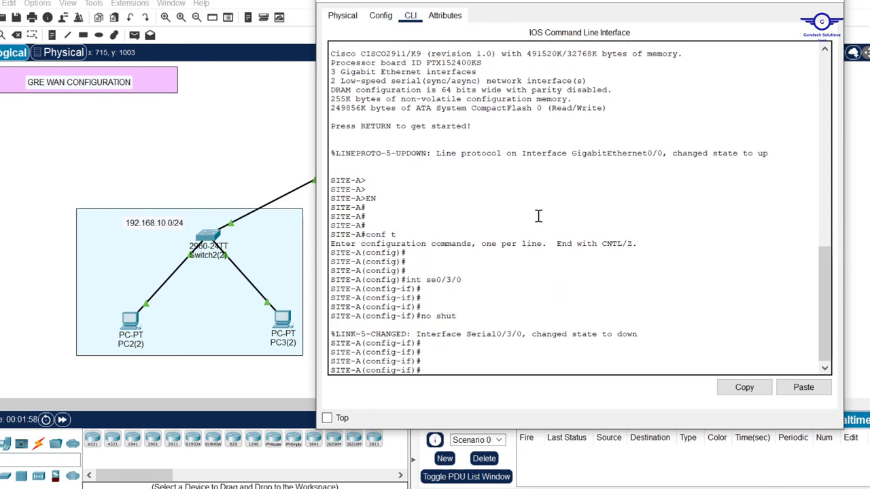
- Assign IP address 20.20.20.2 with mask 255.255.255.252 to SITE-A's Serial0/3/0, leave interface configuration and return to the topology
{"action": "type", "text": "ip add 20.20.20.2"}
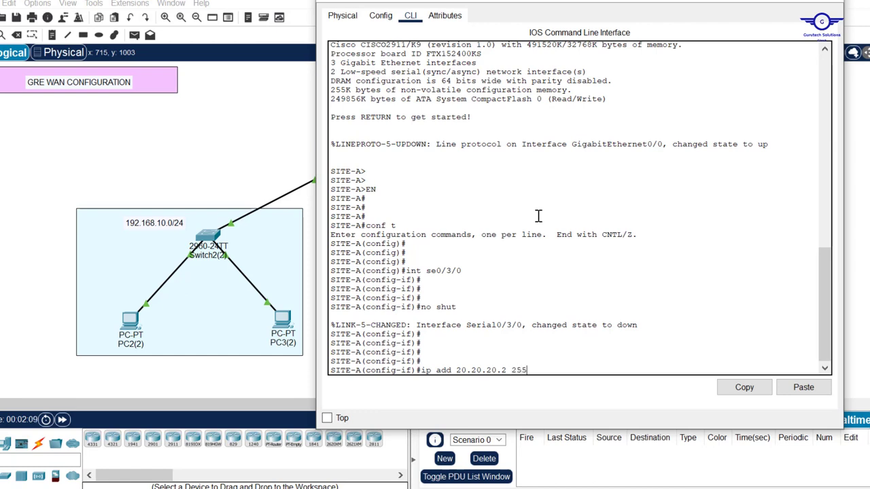
{"action": "type", "text": "25"}
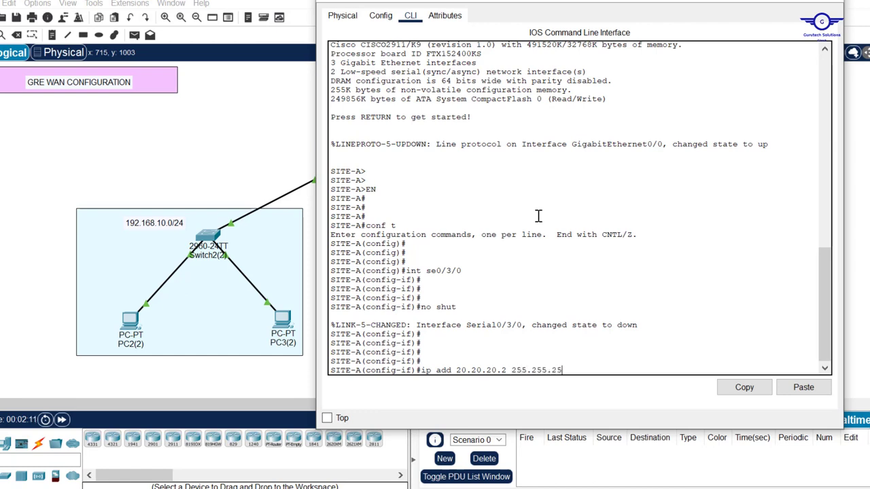
{"action": "type", "text": "5.252"}
{"action": "key", "text": "Return"}
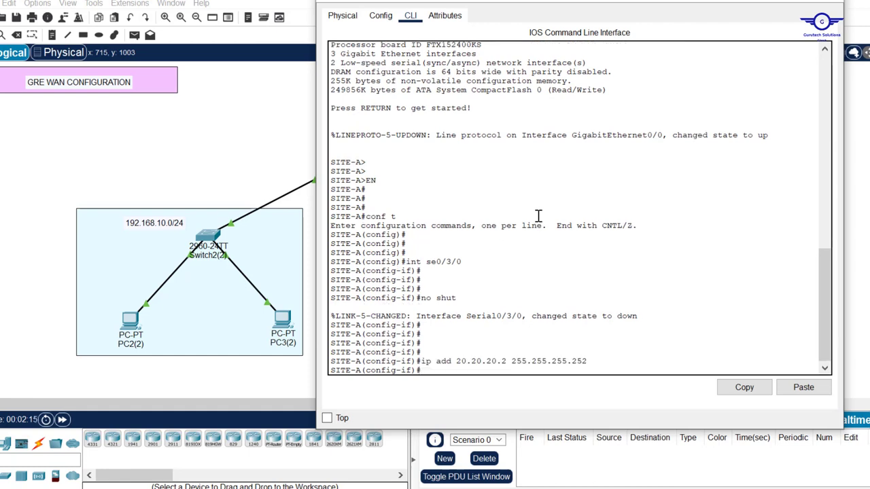
{"action": "type", "text": "ex"}
{"action": "key", "text": "Return"}
{"action": "key", "text": "Return"}
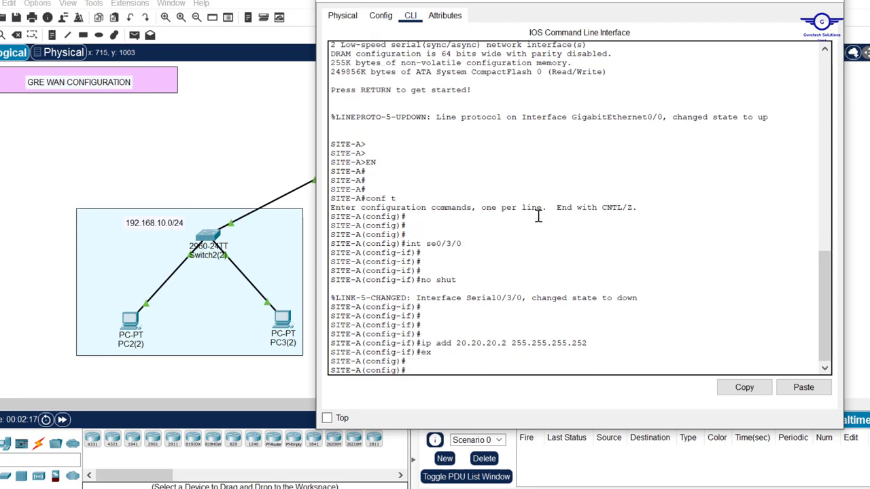
{"action": "left_click", "coordinate": [279, 110]}
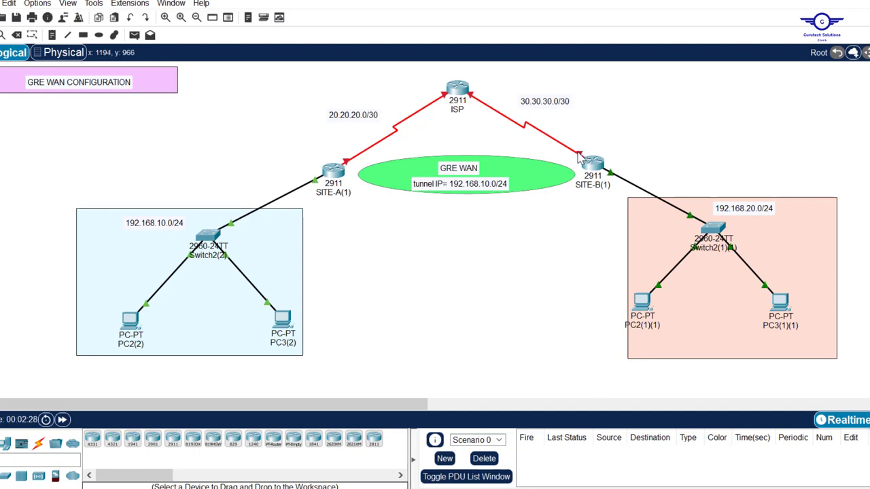
- Enable Serial0/3/0 on the SITE-B(1) router and assign it 30.30.30.2 with mask 255.255.255.252
{"action": "mouse_move", "coordinate": [580, 154]}
{"action": "left_click", "coordinate": [597, 168]}
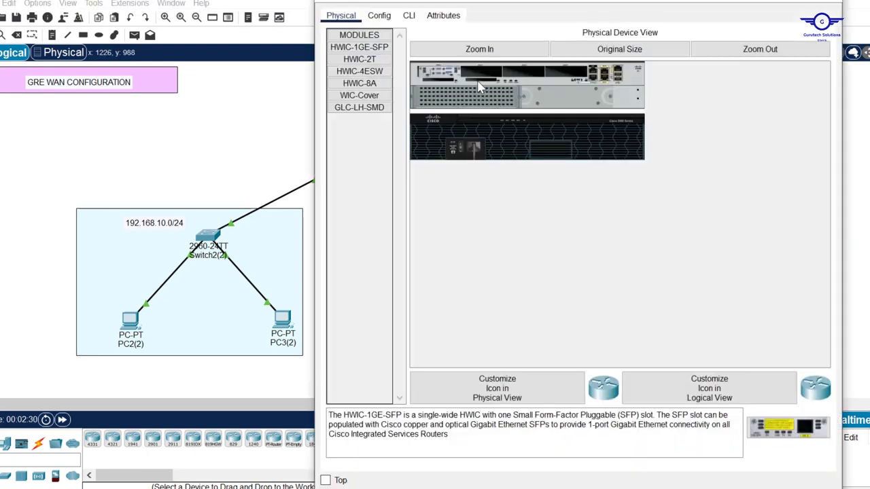
{"action": "left_click", "coordinate": [379, 16]}
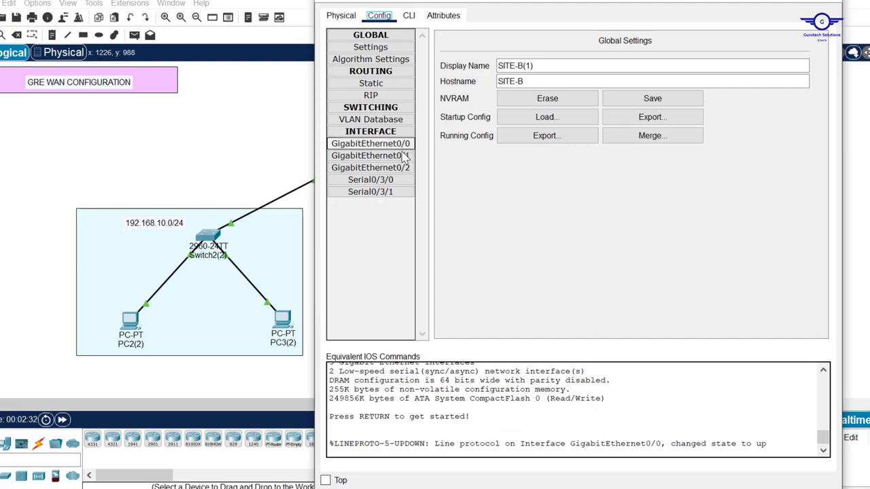
{"action": "left_click", "coordinate": [371, 179]}
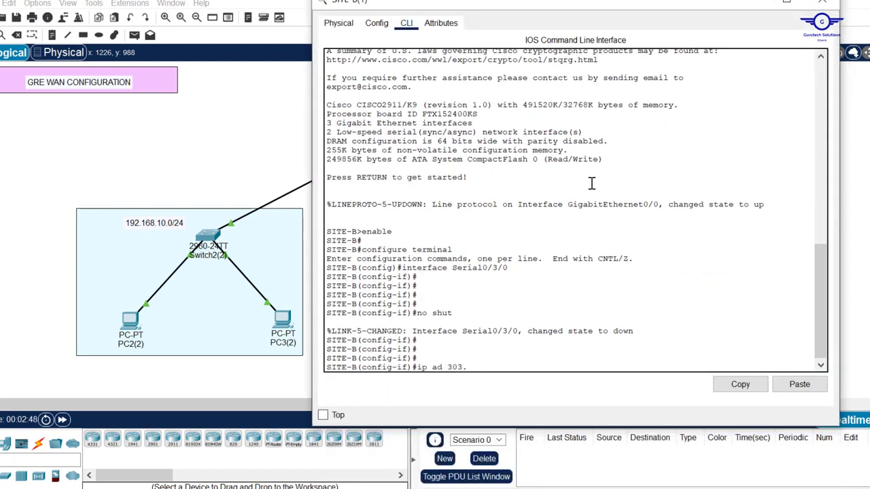
{"action": "key", "text": "BackSpace"}
{"action": "key", "text": "BackSpace"}
{"action": "type", "text": ".30.30.2 255.255.255.252"}
{"action": "key", "text": "Return"}
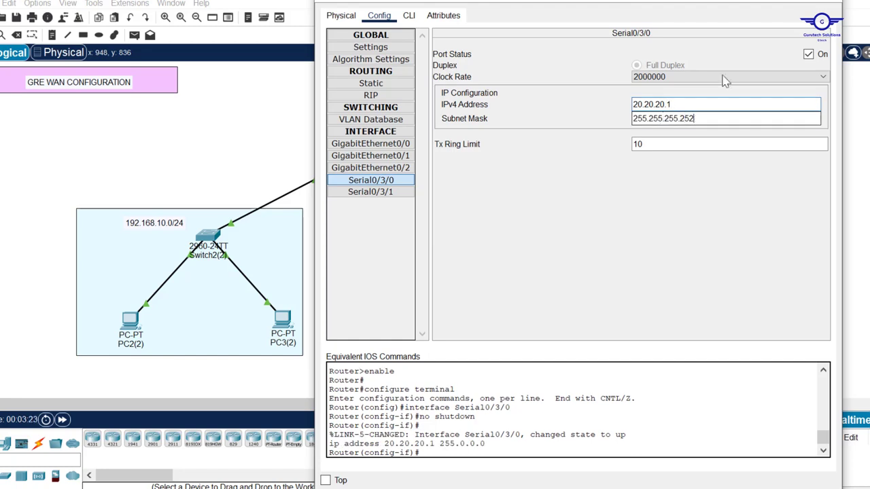
- Turn on the ISP router's Serial0/3/1 port and set its address to 30.30.30.1 with mask 255.255.255.252
{"action": "left_click", "coordinate": [370, 191]}
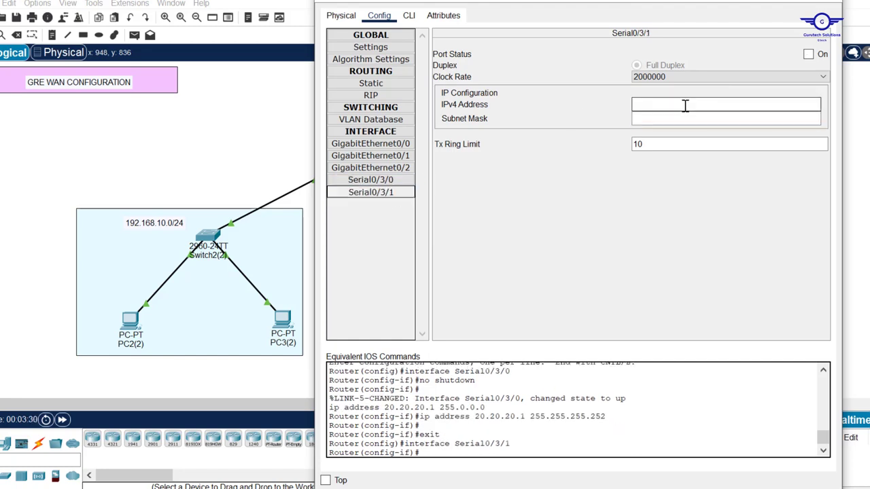
{"action": "left_click", "coordinate": [679, 104]}
{"action": "type", "text": "30.30.30.1"}
{"action": "key", "text": "Tab"}
{"action": "type", "text": "255.255.255.252"}
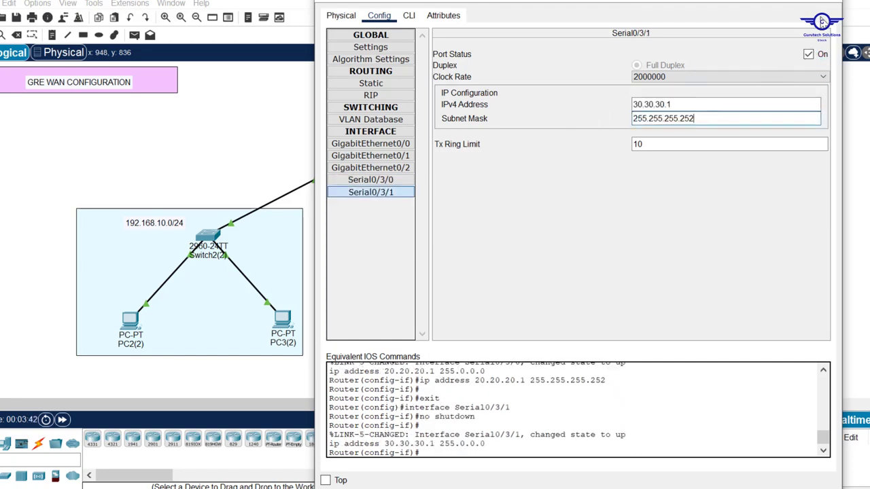
{"action": "left_click", "coordinate": [825, 2]}
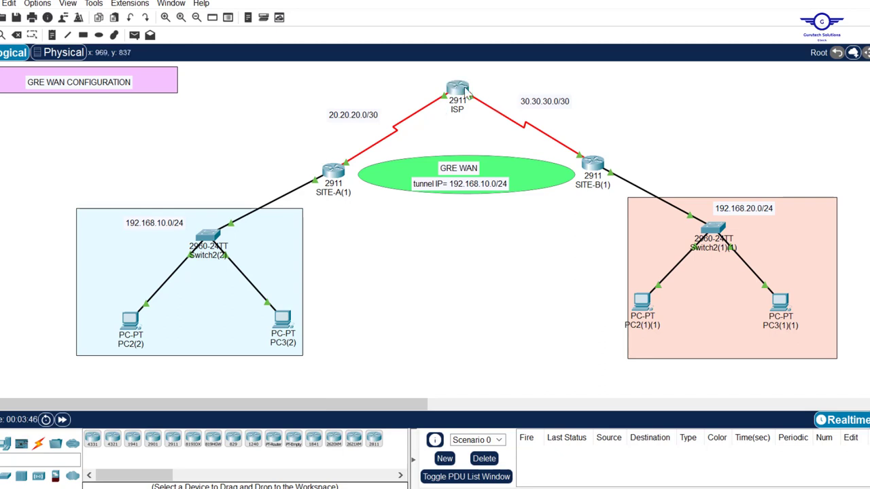
- Switch to the config-guide.txt notes in Notepad, check the OSPF item, and return to the Packet Tracer topology
{"action": "mouse_move", "coordinate": [466, 93]}
{"action": "key", "text": "alt+Tab"}
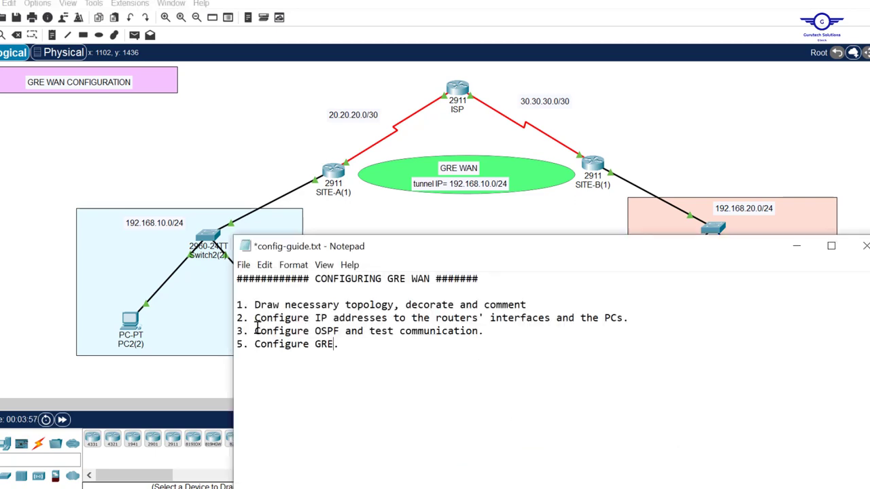
{"action": "left_click_drag", "start_coordinate": [254, 331], "coordinate": [492, 336]}
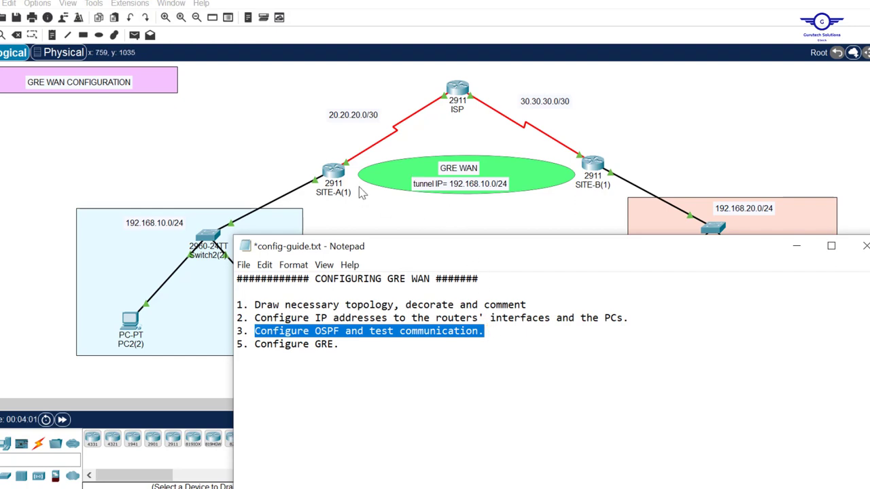
{"action": "left_click", "coordinate": [398, 229]}
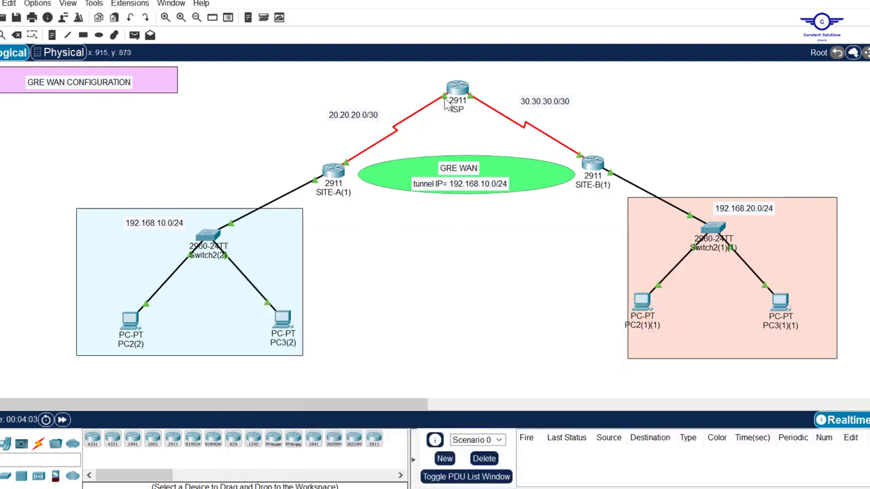
- Reopen the SITE-A(1) command line and start OSPF routing with process ID 15
{"action": "left_click", "coordinate": [332, 174]}
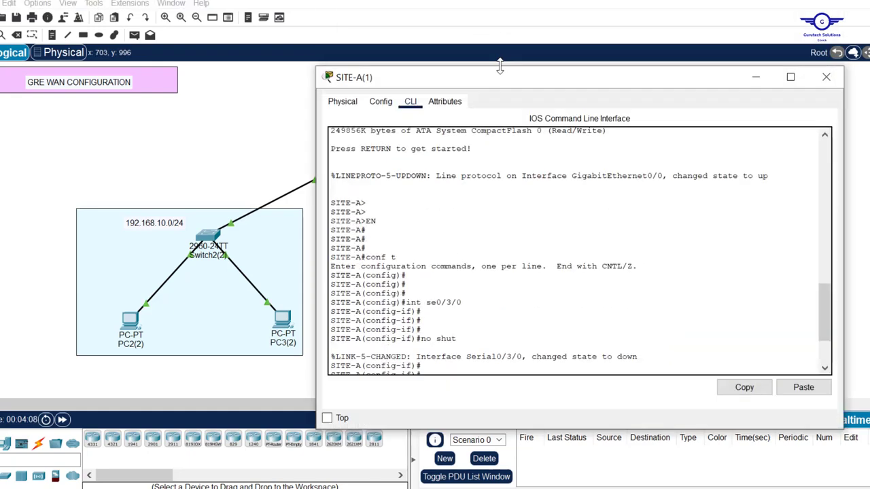
{"action": "left_click_drag", "start_coordinate": [511, 90], "coordinate": [507, 53]}
{"action": "scroll", "coordinate": [503, 234], "scroll_direction": "down", "scroll_amount": 4}
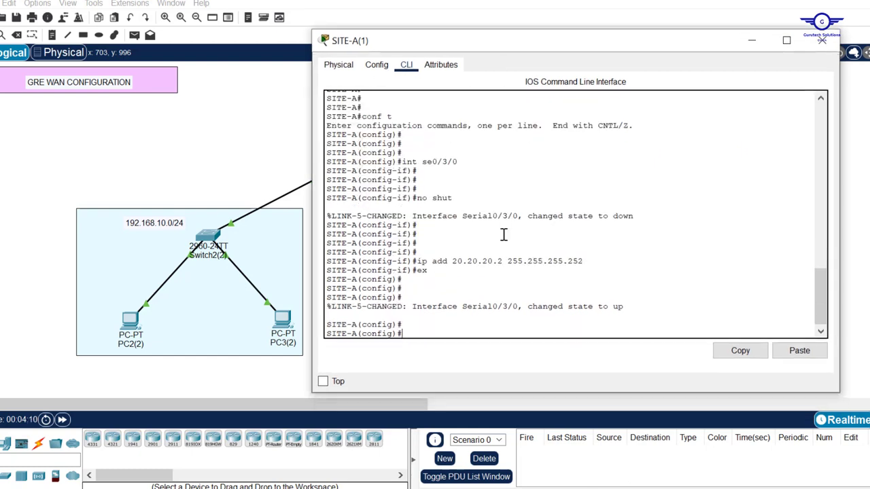
{"action": "type", "text": "out"}
{"action": "key", "text": "Tab"}
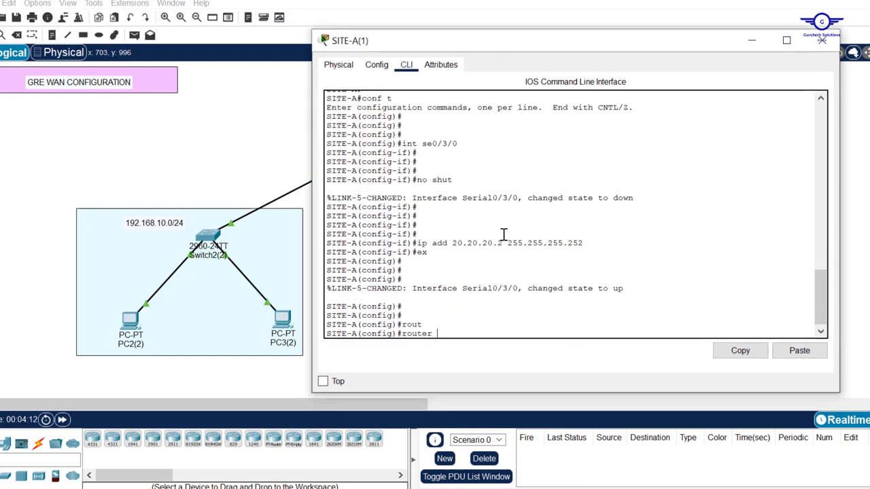
{"action": "type", "text": "os"}
{"action": "key", "text": "Tab"}
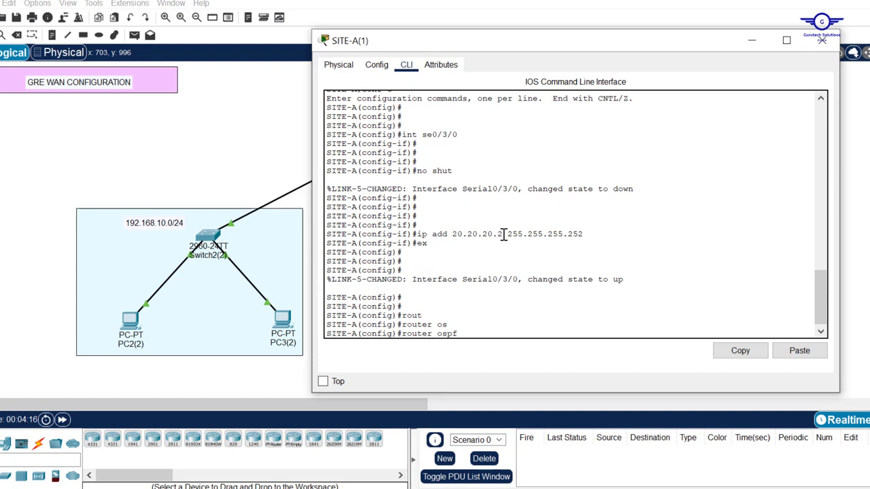
{"action": "type", "text": "15"}
{"action": "key", "text": "Return"}
{"action": "key", "text": "Return"}
{"action": "key", "text": "Return"}
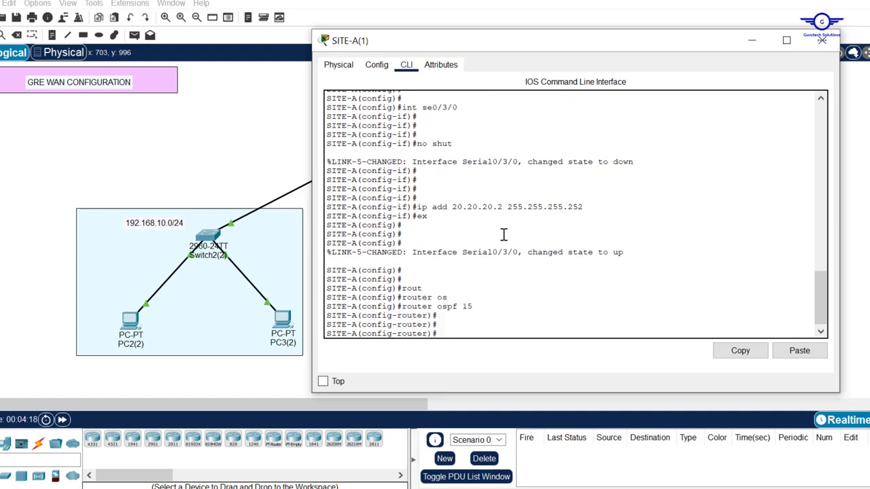
- Set the OSPF router ID of SITE-A to 1.2.3.1
{"action": "type", "text": "rou"}
{"action": "key", "text": "Tab"}
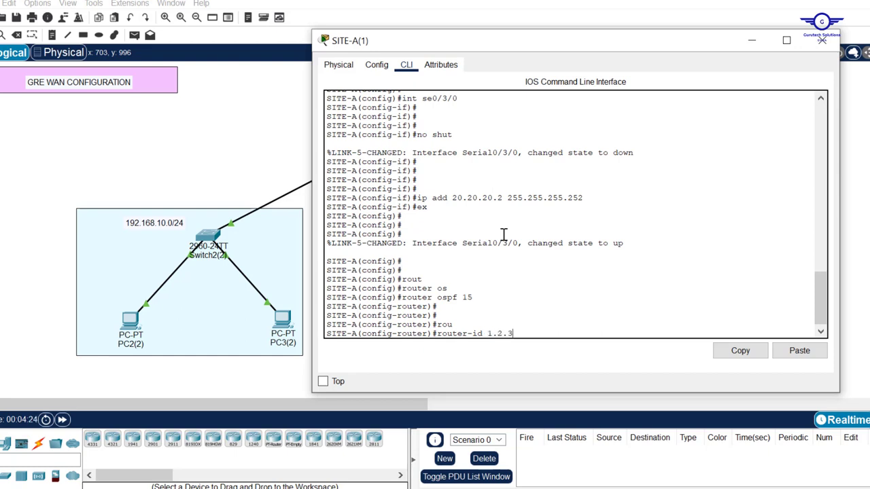
{"action": "type", "text": "1.2.3.1"}
{"action": "key", "text": "Return"}
{"action": "key", "text": "Return"}
{"action": "key", "text": "Return"}
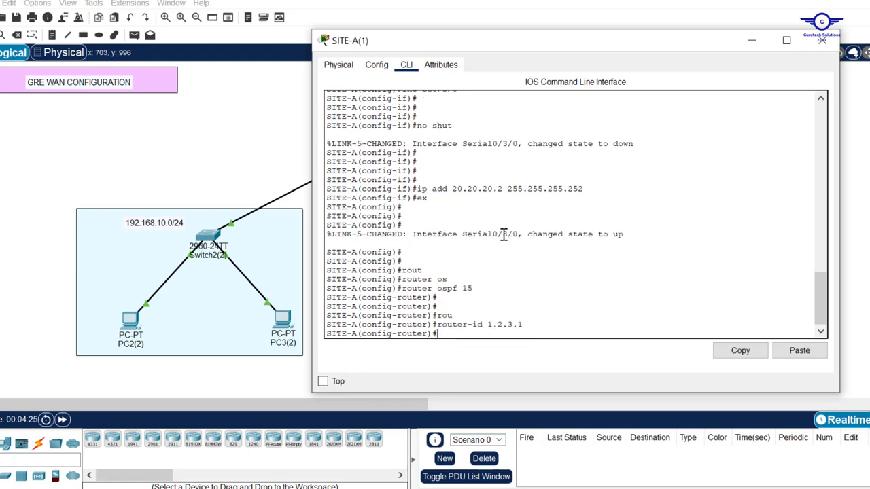
- Advertise network 20.20.20.0 with wildcard mask 0.0.0.3 in OSPF area 0 on SITE-A
{"action": "type", "text": "net"}
{"action": "key", "text": "Tab"}
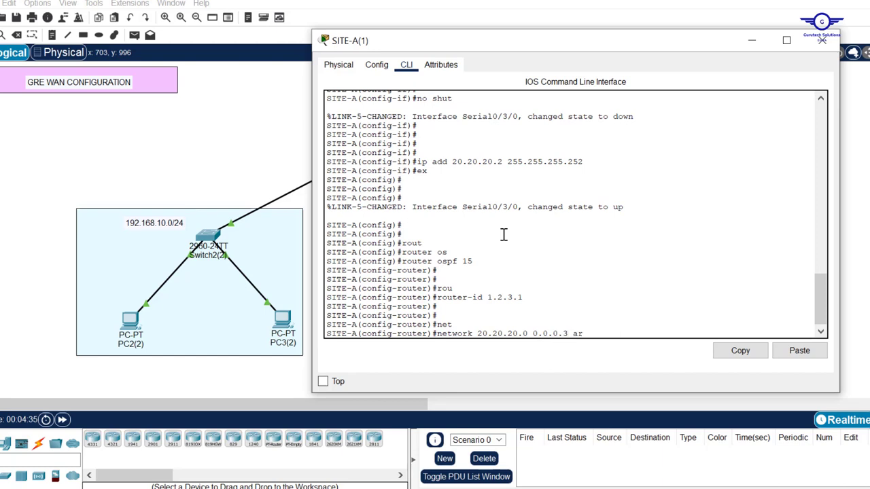
{"action": "key", "text": "Tab"}
{"action": "key", "text": "Return"}
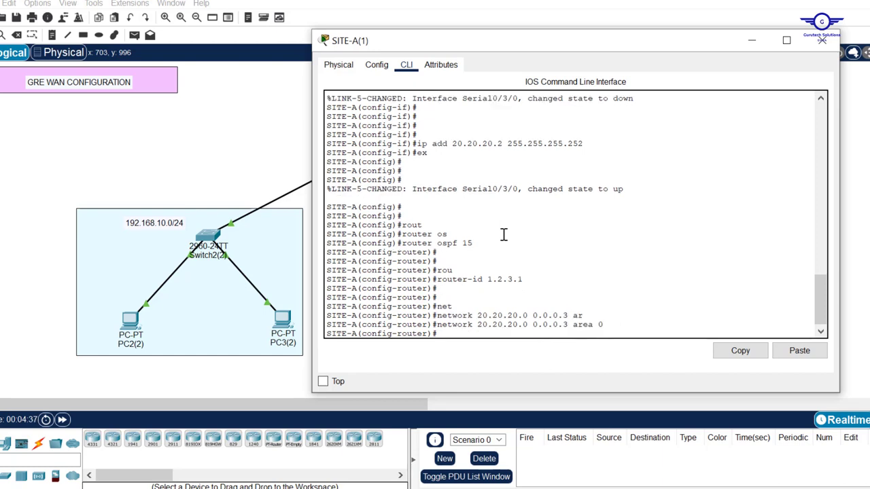
- Advertise network 192.168.10.0 with wildcard mask 0.0.0.255 in OSPF area 0 on SITE-A, and close its configuration
{"action": "key", "text": "Return"}
{"action": "type", "text": "net"}
{"action": "key", "text": "Tab"}
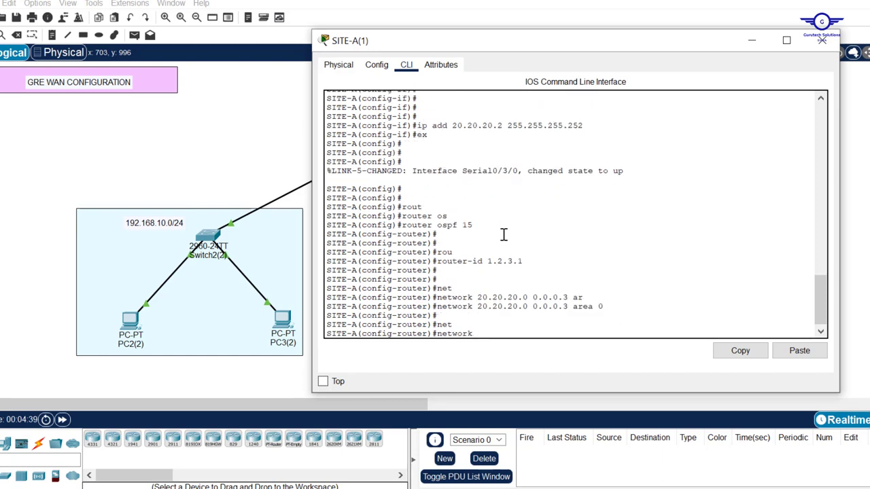
{"action": "type", "text": "192.1"}
{"action": "type", "text": "68.10.0 0.0.0.255 a"}
{"action": "type", "text": "r"}
{"action": "key", "text": "Tab"}
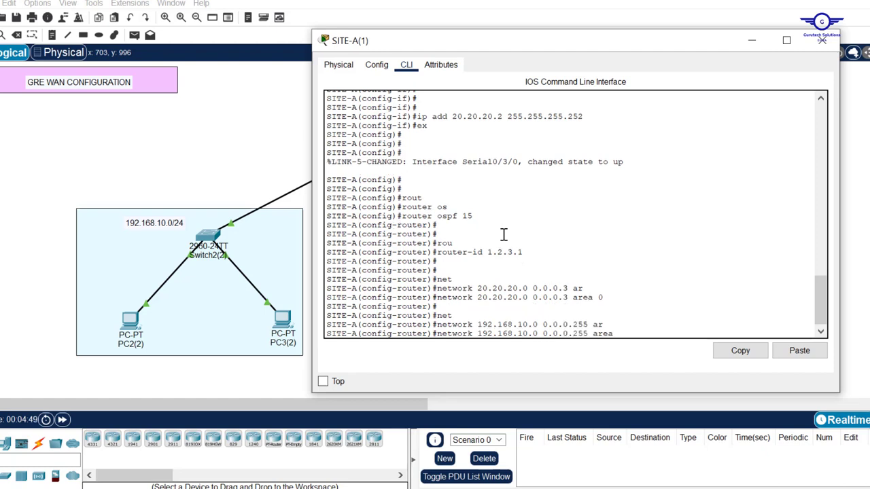
{"action": "type", "text": "0"}
{"action": "key", "text": "Return"}
{"action": "type", "text": "ex"}
{"action": "key", "text": "Return"}
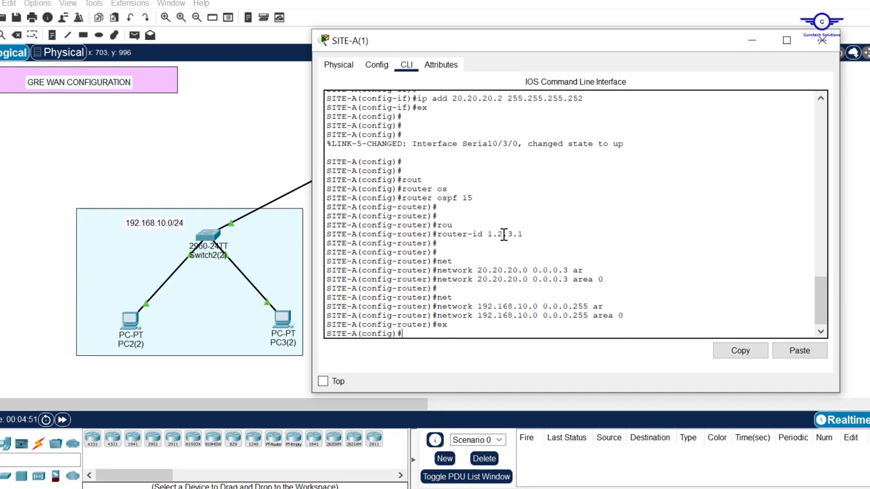
{"action": "left_click", "coordinate": [821, 40]}
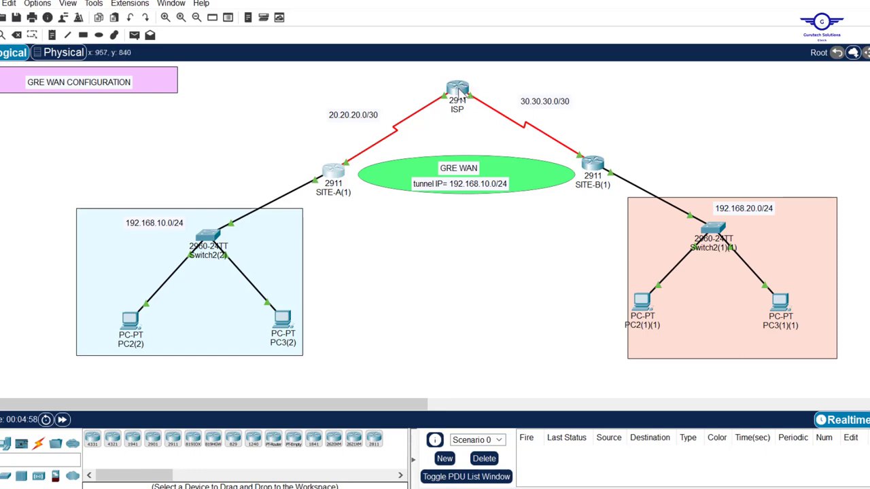
- Open the SITE-B(1) command line and start OSPF routing with process ID 15
{"action": "left_click", "coordinate": [458, 90]}
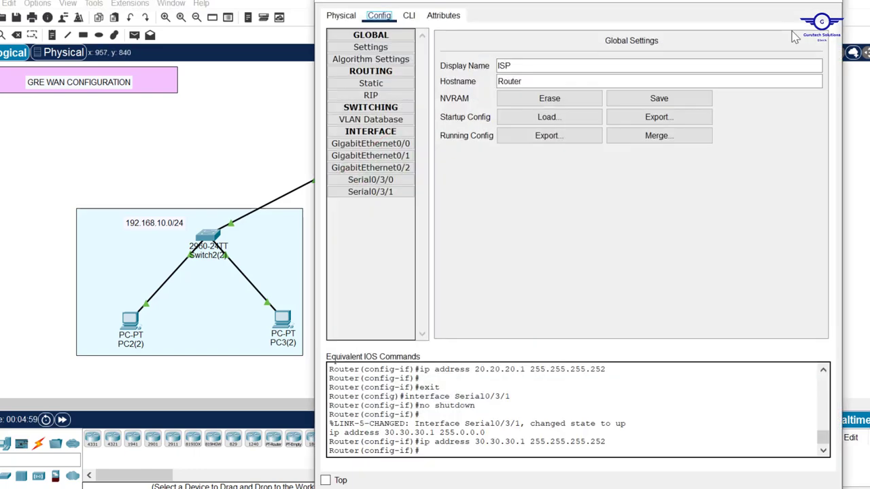
{"action": "left_click", "coordinate": [836, 3]}
{"action": "left_click", "coordinate": [593, 165]}
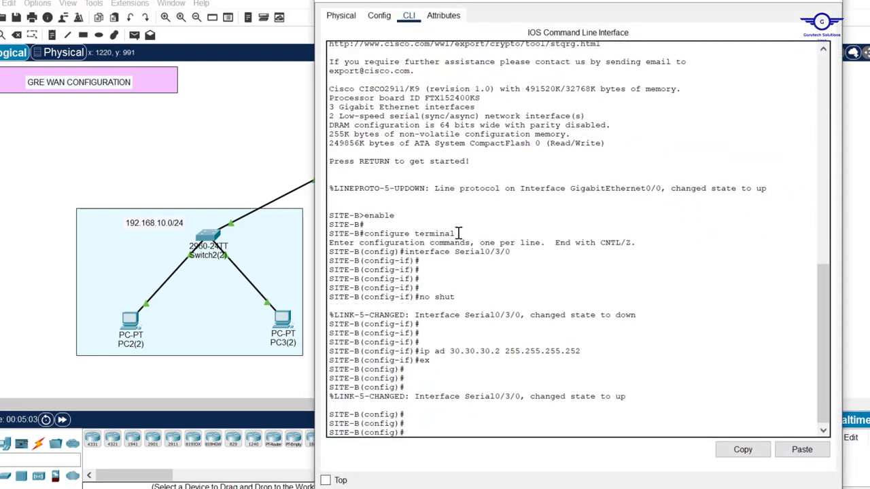
{"action": "type", "text": "ro"}
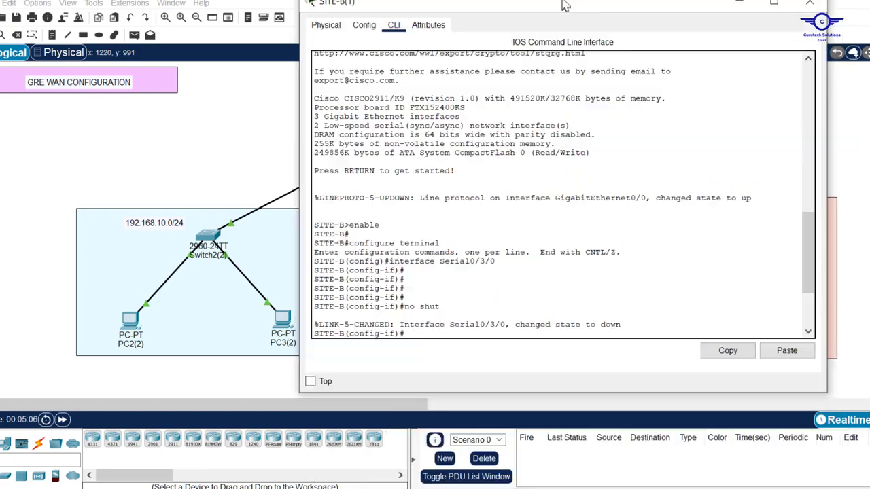
{"action": "key", "text": "Return"}
{"action": "key", "text": "Return"}
{"action": "type", "text": "router ospf 15"}
{"action": "key", "text": "Return"}
{"action": "key", "text": "Return"}
- Set the OSPF router ID of SITE-B to 1.2.1.3
{"action": "type", "text": "router-id 15"}
{"action": "key", "text": "Return"}
{"action": "key", "text": "Return"}
{"action": "type", "text": "router-id 1.2.1.3"}
{"action": "key", "text": "Return"}
{"action": "key", "text": "Return"}
{"action": "key", "text": "Return"}
- Advertise networks 30.30.30.0 with wildcard 0.0.0.3 and 192.168.20.0 with wildcard 0.0.0.255 in OSPF area 0 on SITE-B
{"action": "type", "text": "network 30.30.30.0 0.0.0.3 ar"}
{"action": "key", "text": "Tab"}
{"action": "type", "text": "0"}
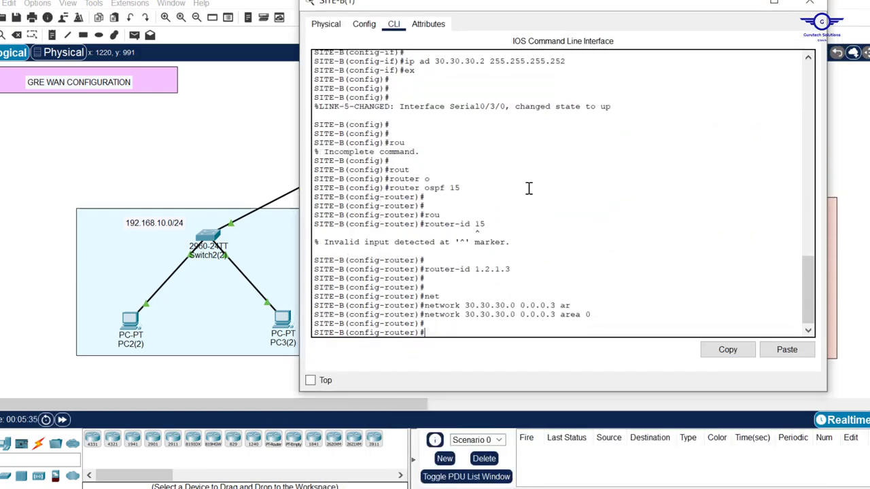
{"action": "key", "text": "Return"}
{"action": "type", "text": "network 192.168.20.0 0.0.0.255 ar"}
{"action": "key", "text": "Tab"}
{"action": "type", "text": "0"}
{"action": "key", "text": "Return"}
- Open the ISP router's command line, leave interface configuration and start OSPF routing with process ID 15
{"action": "left_click", "coordinate": [410, 16]}
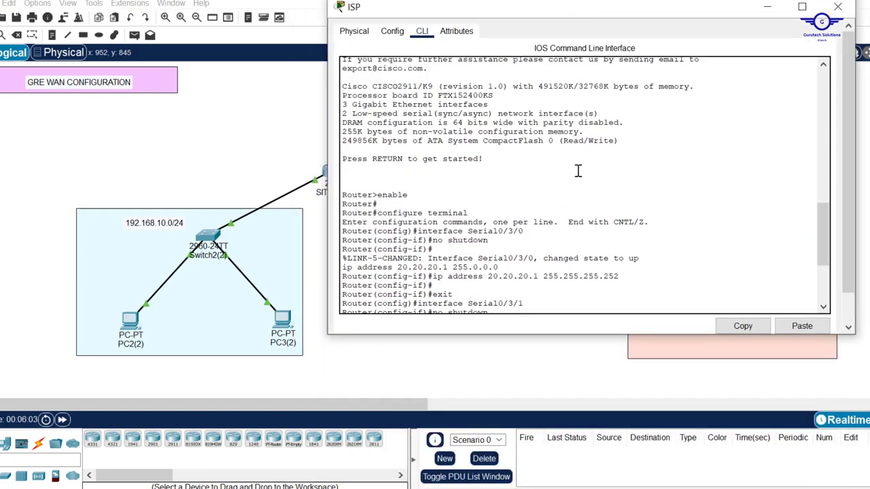
{"action": "key", "text": "Return"}
{"action": "key", "text": "Return"}
{"action": "key", "text": "Return"}
{"action": "key", "text": "Return"}
{"action": "key", "text": "Return"}
{"action": "type", "text": "ex"}
{"action": "key", "text": "Return"}
{"action": "key", "text": "Return"}
{"action": "key", "text": "Return"}
{"action": "key", "text": "Return"}
{"action": "key", "text": "Return"}
{"action": "key", "text": "Return"}
{"action": "key", "text": "Return"}
{"action": "key", "text": "Return"}
{"action": "key", "text": "Return"}
{"action": "key", "text": "Return"}
{"action": "type", "text": "router ospf 15"}
{"action": "key", "text": "Return"}
{"action": "key", "text": "Return"}
{"action": "key", "text": "Return"}
{"action": "key", "text": "Return"}
- Set the ISP's OSPF router ID to 1.3.2.4 and advertise 20.20.20.0 and 30.30.30.0 with wildcard 0.0.0.3 in area 0
{"action": "type", "text": "router-id 1.3.2.4"}
{"action": "type", "text": "network 20.20.20.0 0."}
{"action": "type", "text": "0.0.3 area 0"}
{"action": "key", "text": "Return"}
{"action": "type", "text": "network 30.30.30.0 0.0.0.3 area 0"}
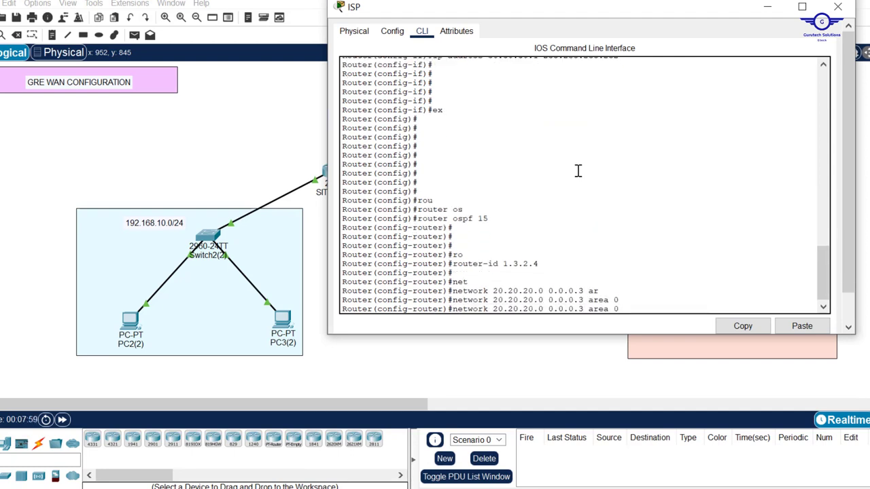
{"action": "key", "text": "Return"}
{"action": "key", "text": "Return"}
- Exit OSPF configuration on the ISP router and save the running configuration with do wr
{"action": "type", "text": "ex"}
{"action": "key", "text": "Return"}
{"action": "key", "text": "Return"}
{"action": "key", "text": "Return"}
{"action": "type", "text": "do wr"}
{"action": "key", "text": "Return"}
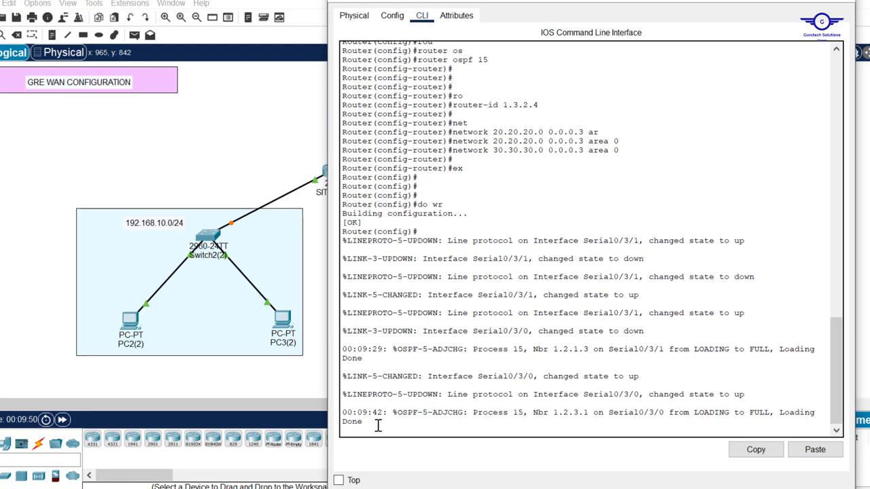
- Examine the OSPF adjacency messages for both serial links on the ISP router, and close its window
{"action": "left_click_drag", "start_coordinate": [365, 417], "coordinate": [336, 348]}
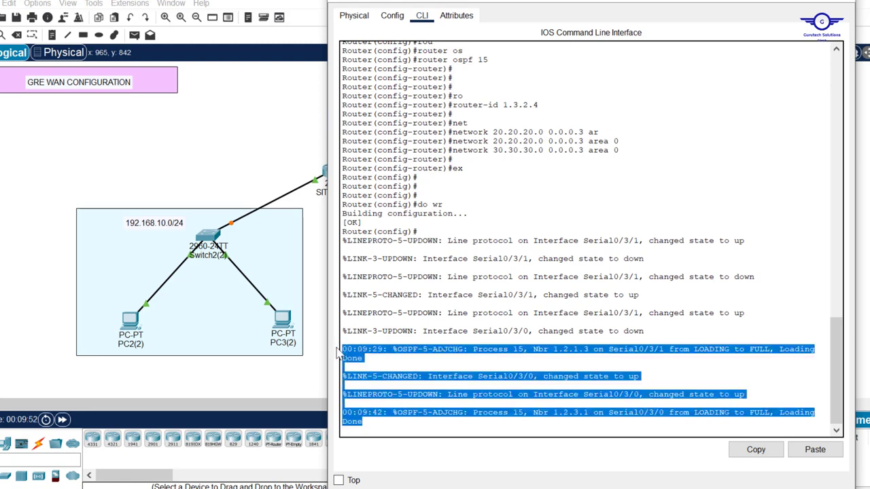
{"action": "left_click", "coordinate": [366, 358]}
{"action": "left_click_drag", "start_coordinate": [367, 358], "coordinate": [338, 341]}
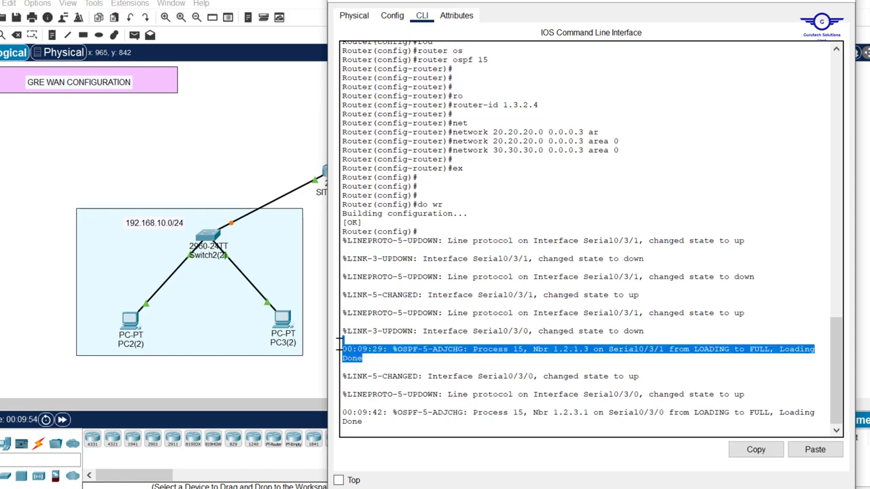
{"action": "left_click_drag", "start_coordinate": [370, 421], "coordinate": [344, 410]}
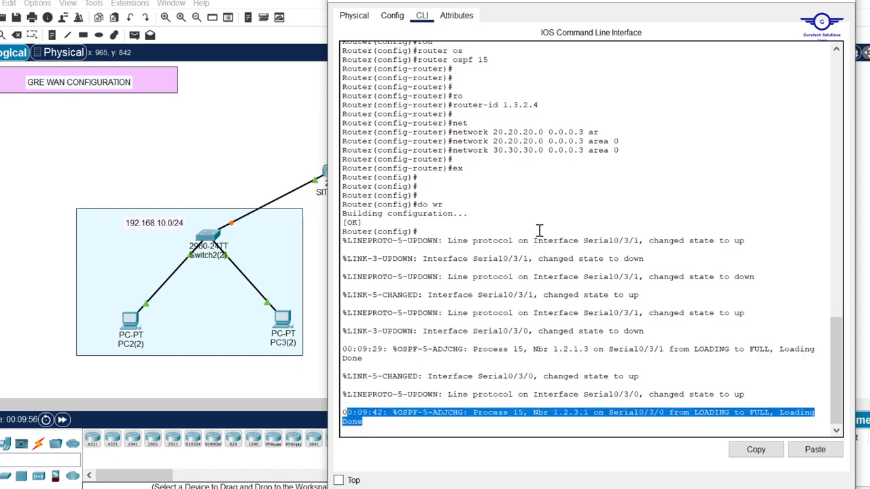
{"action": "left_click", "coordinate": [841, 3]}
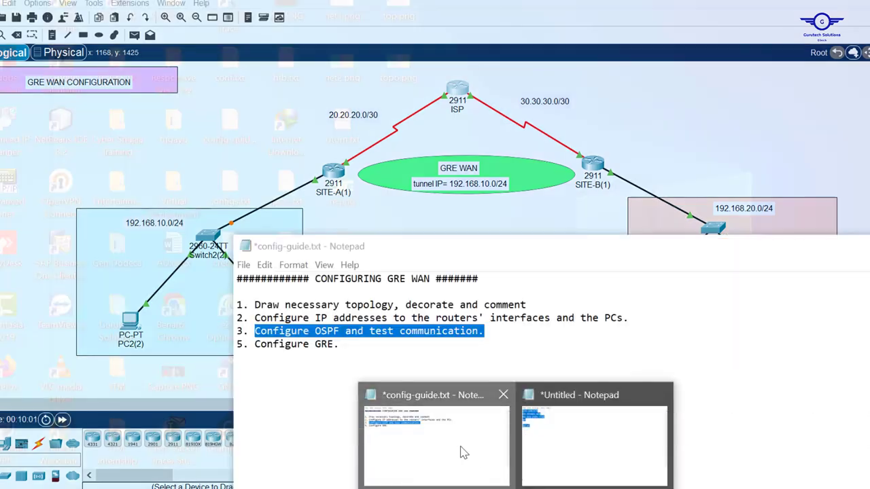
- Switch to the config-guide.txt notes in Notepad, check the Configure GRE item, and return to the Packet Tracer topology
{"action": "left_click", "coordinate": [462, 453]}
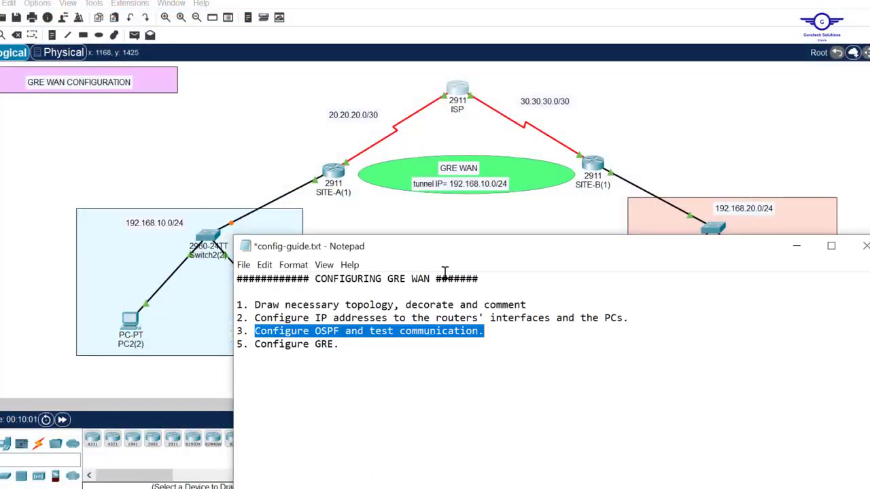
{"action": "left_click_drag", "start_coordinate": [527, 245], "coordinate": [562, 221]}
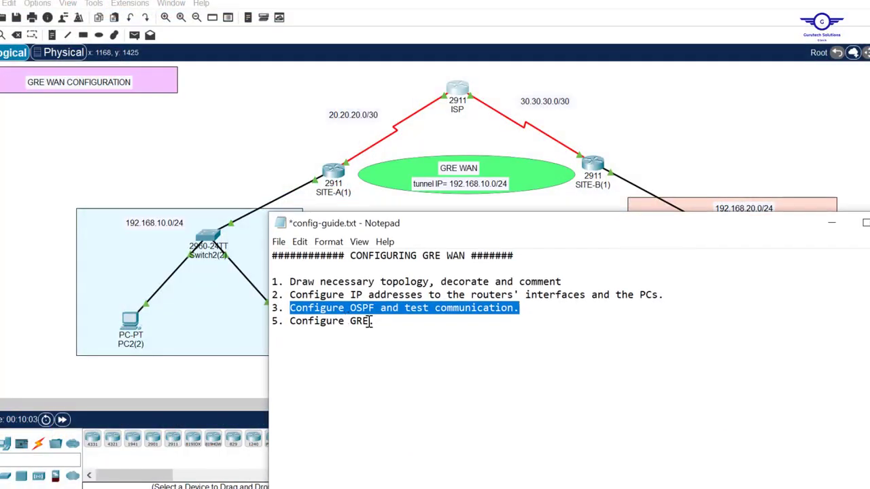
{"action": "left_click_drag", "start_coordinate": [387, 322], "coordinate": [288, 322]}
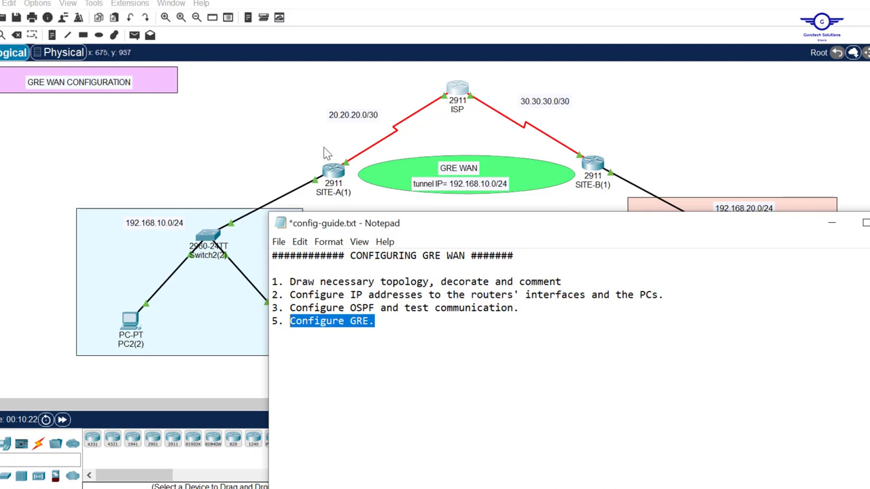
{"action": "left_click", "coordinate": [368, 203]}
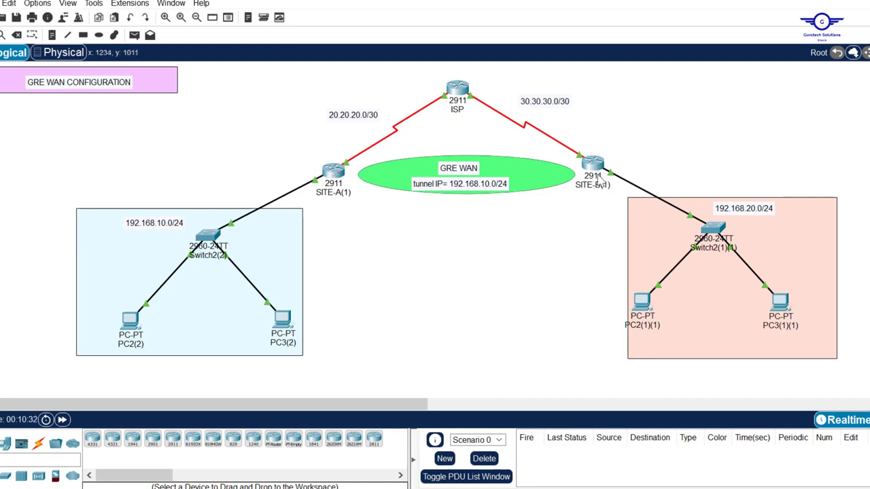
- Open the SITE-A(1) command line and enter global configuration mode through privileged mode
{"action": "left_click", "coordinate": [331, 175]}
{"action": "key", "text": "Return"}
{"action": "key", "text": "Return"}
{"action": "key", "text": "Return"}
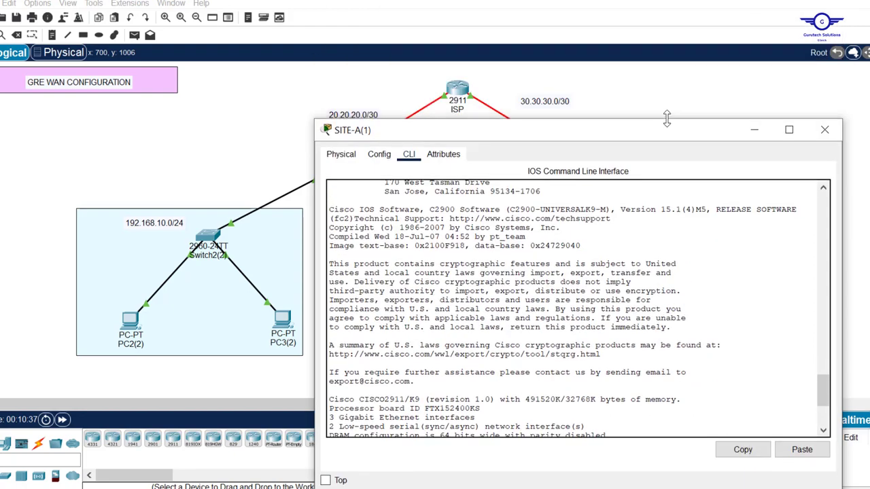
{"action": "key", "text": "Return"}
{"action": "key", "text": "Return"}
{"action": "key", "text": "Return"}
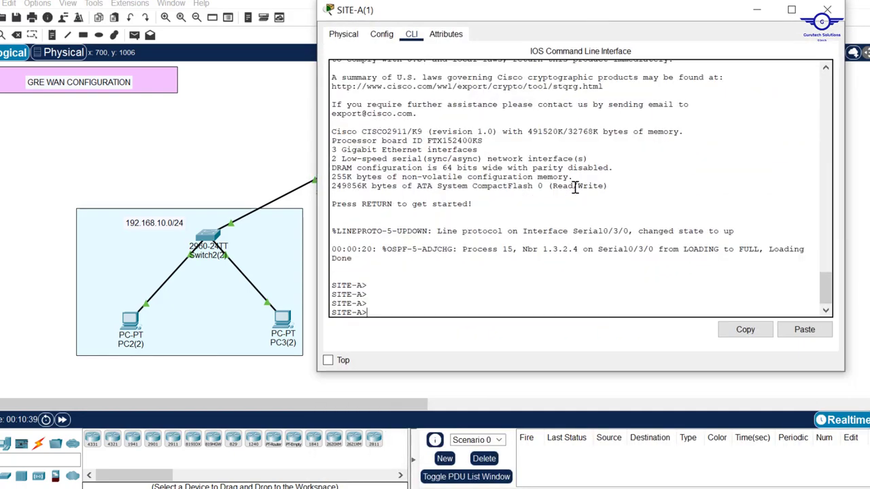
{"action": "type", "text": "en"}
{"action": "key", "text": "Return"}
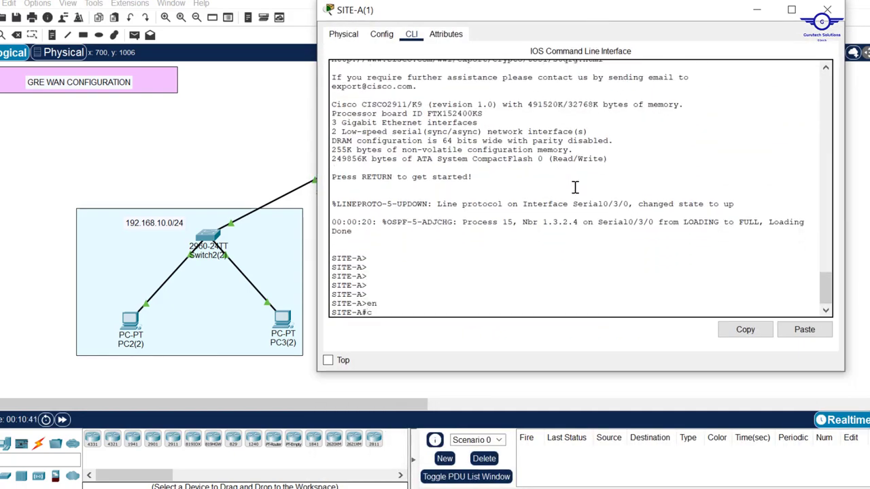
{"action": "type", "text": "conf t"}
{"action": "key", "text": "Return"}
{"action": "key", "text": "Return"}
{"action": "key", "text": "Return"}
{"action": "key", "text": "Return"}
{"action": "key", "text": "Return"}
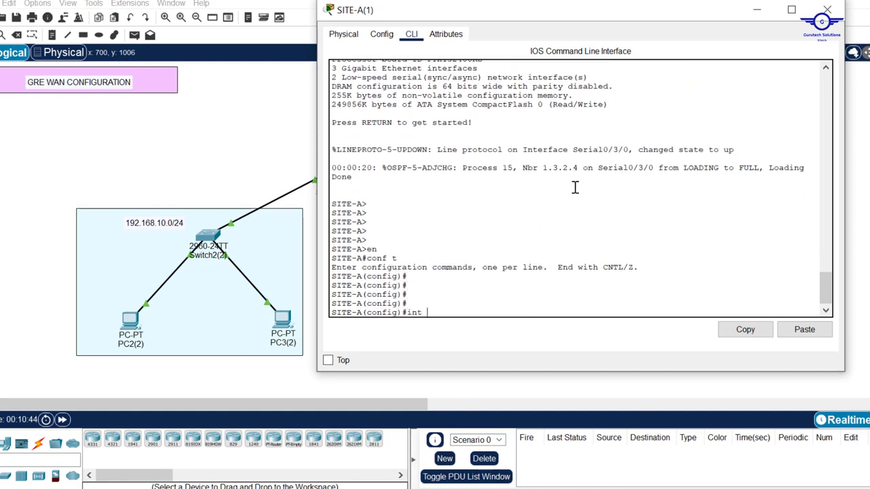
- Create tunnel interface 2 on SITE-A and enter its configuration
{"action": "type", "text": "int tunn"}
{"action": "key", "text": "Tab"}
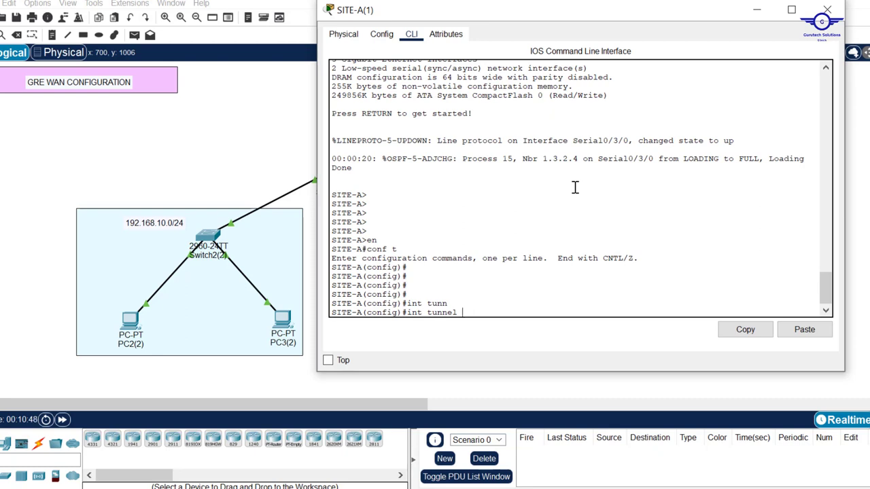
{"action": "key", "text": "Return"}
{"action": "key", "text": "Return"}
{"action": "key", "text": "Return"}
{"action": "key", "text": "Return"}
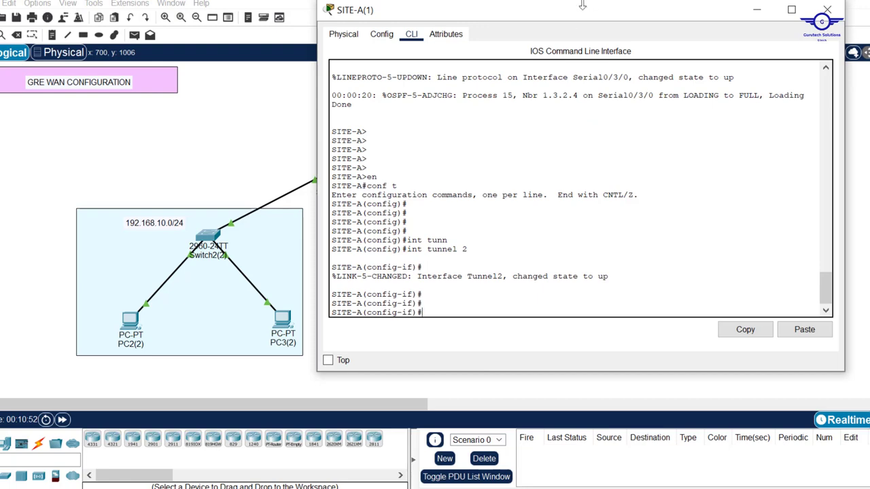
- Change the tunnel IP label in the green GRE WAN ellipse to 192.168.100.0/24
{"action": "left_click_drag", "start_coordinate": [584, 9], "coordinate": [498, 211]}
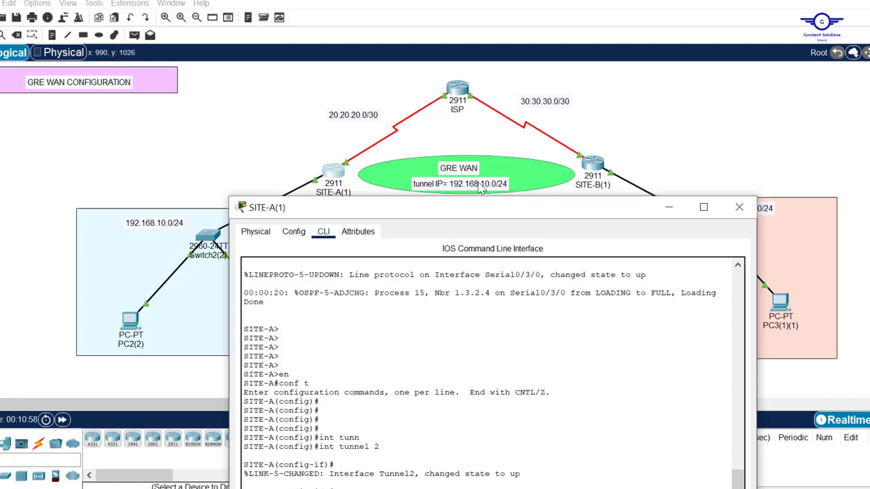
{"action": "left_click_drag", "start_coordinate": [511, 212], "coordinate": [532, 43]}
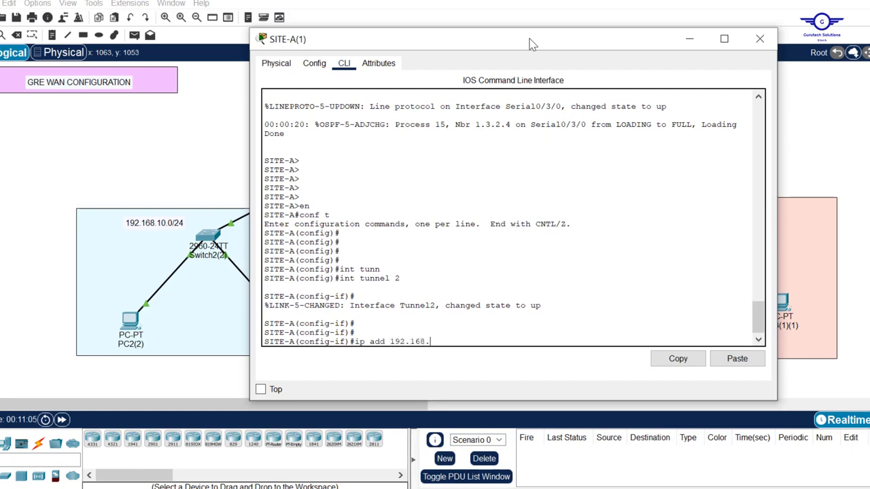
{"action": "left_click_drag", "start_coordinate": [527, 37], "coordinate": [504, 227]}
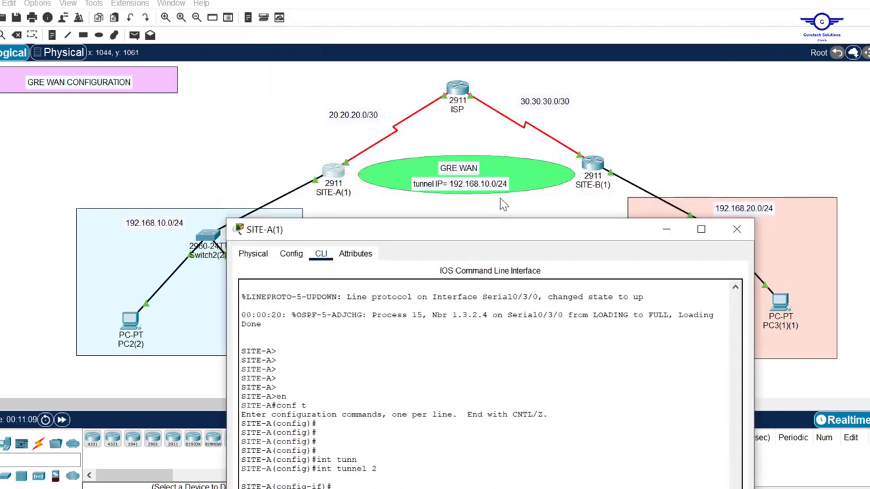
{"action": "left_click", "coordinate": [487, 197]}
{"action": "left_click", "coordinate": [493, 189]}
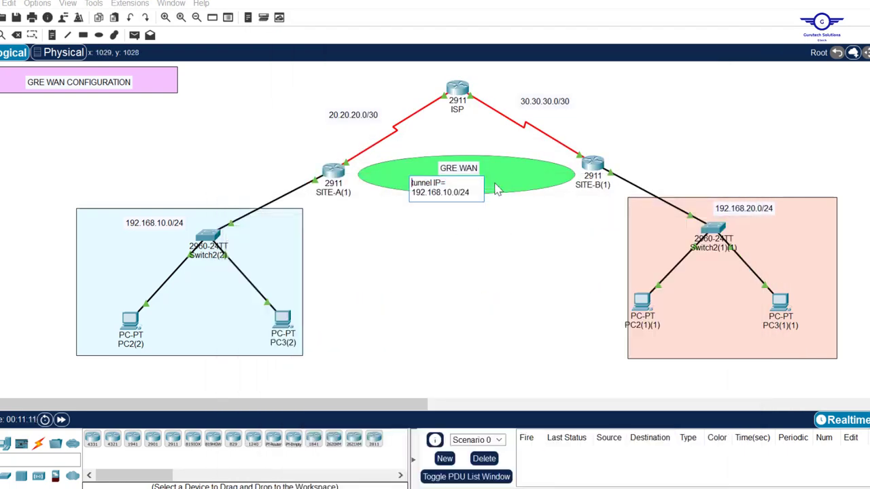
{"action": "left_click", "coordinate": [456, 264]}
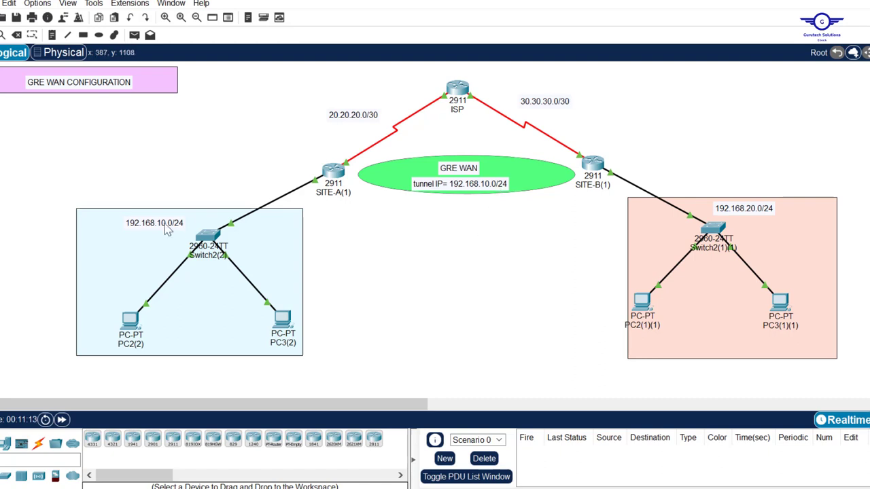
{"action": "left_click", "coordinate": [490, 190]}
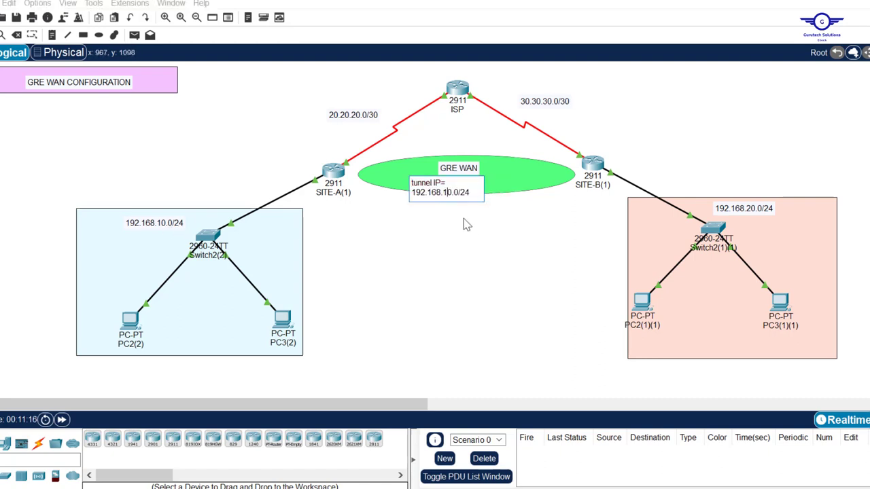
{"action": "type", "text": "0"}
- Assign IP address 192.168.100.5 with subnet mask 255.255.255.0 to tunnel interface 2 on SITE-A
{"action": "left_click", "coordinate": [332, 172]}
{"action": "left_click_drag", "start_coordinate": [486, 233], "coordinate": [524, 93]}
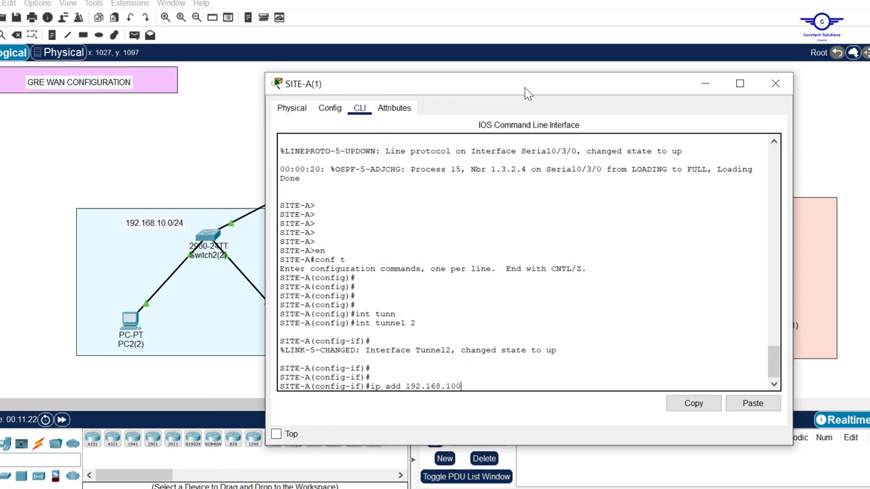
{"action": "type", "text": ".5"}
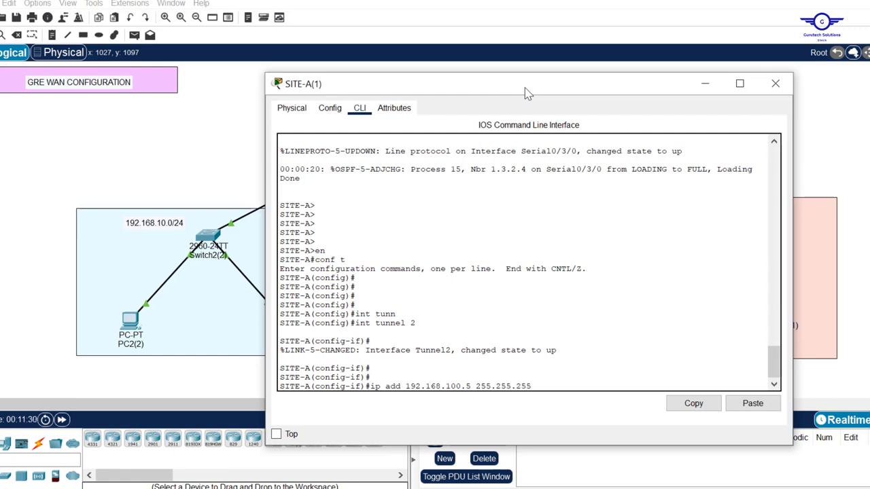
{"action": "type", "text": "255.255.255.0"}
{"action": "key", "text": "Return"}
{"action": "key", "text": "Return"}
{"action": "key", "text": "Return"}
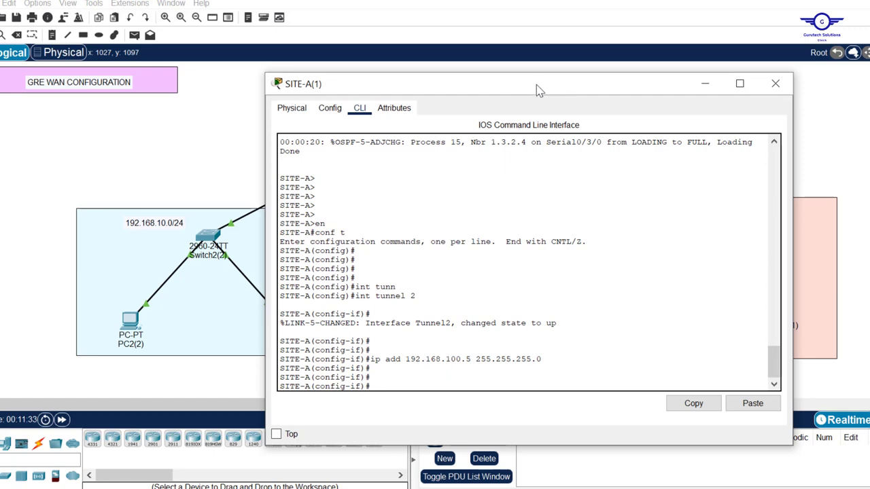
- List the commands available in SITE-A's tunnel interface configuration mode
{"action": "left_click_drag", "start_coordinate": [537, 90], "coordinate": [537, 83]}
{"action": "type", "text": "?"}
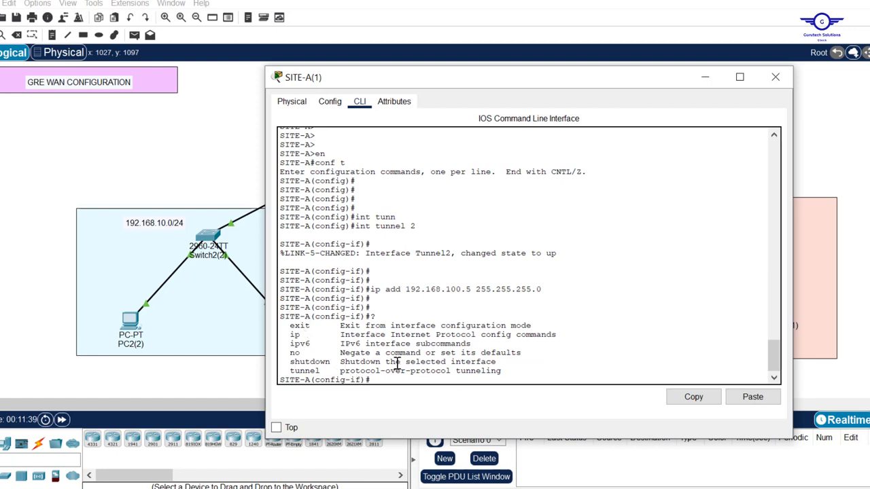
- Set the tunnel source on SITE-A's tunnel interface 2 to serial interface se0/3/0
{"action": "type", "text": "tunn"}
{"action": "key", "text": "Tab"}
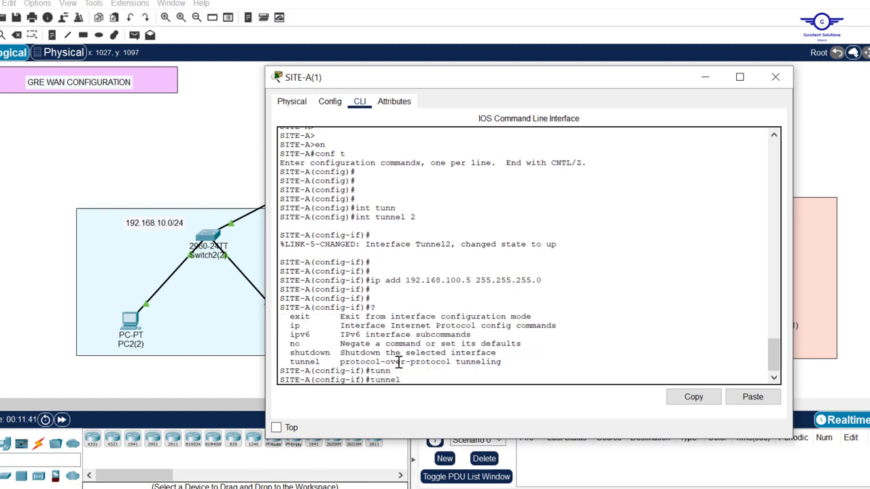
{"action": "type", "text": "s"}
{"action": "key", "text": "Tab"}
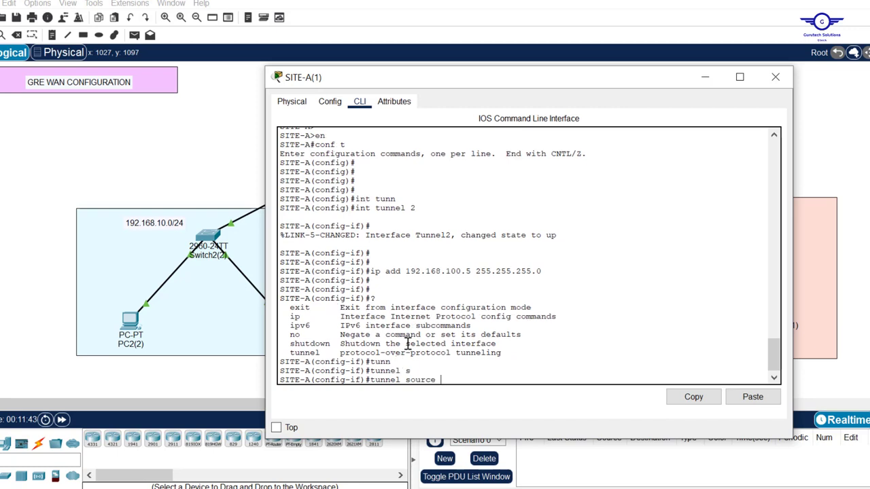
{"action": "left_click", "coordinate": [252, 149]}
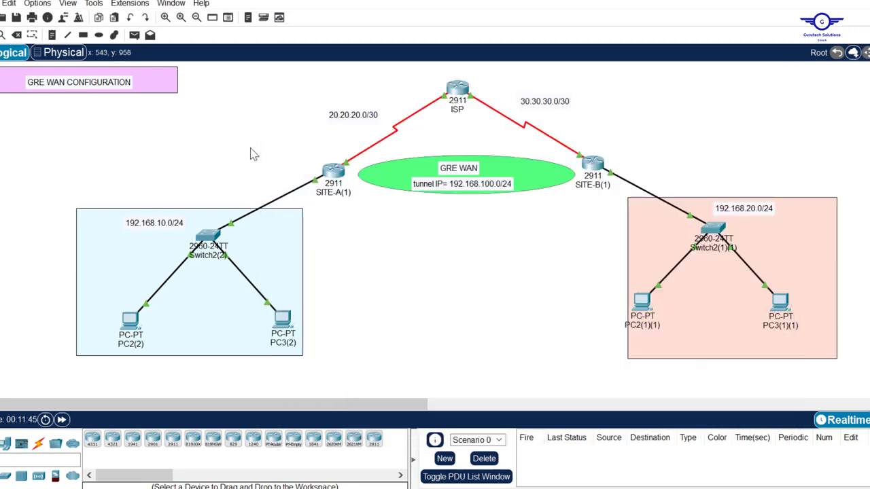
{"action": "mouse_move", "coordinate": [349, 167]}
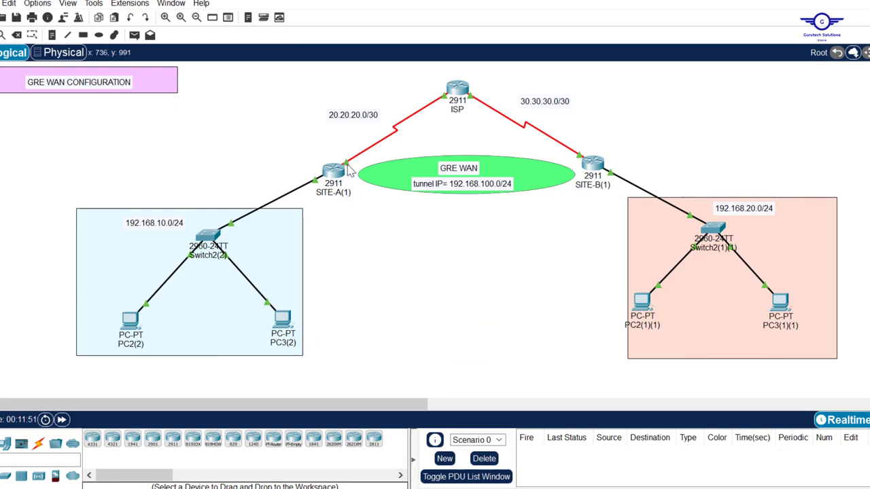
{"action": "left_click", "coordinate": [333, 171]}
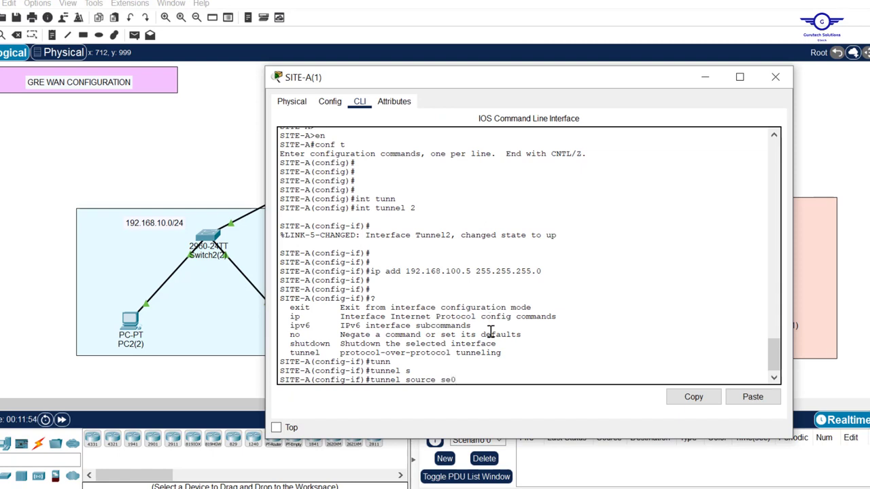
{"action": "key", "text": "Return"}
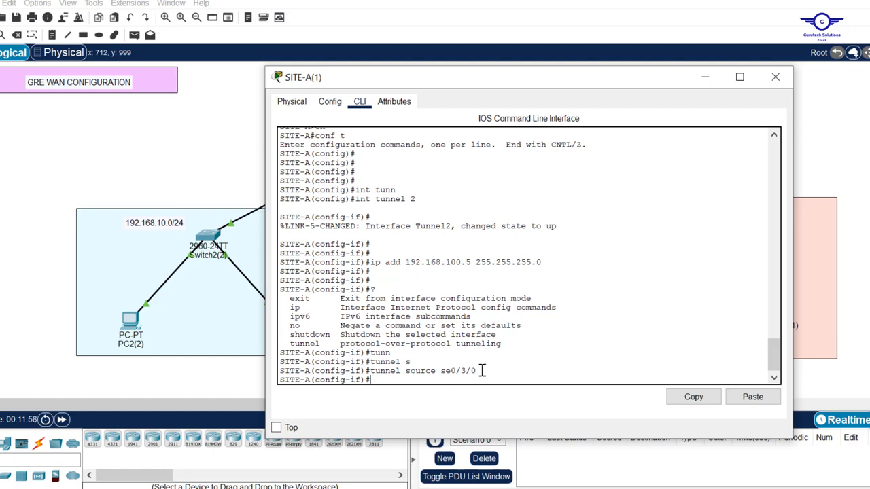
{"action": "left_click_drag", "start_coordinate": [479, 371], "coordinate": [441, 376]}
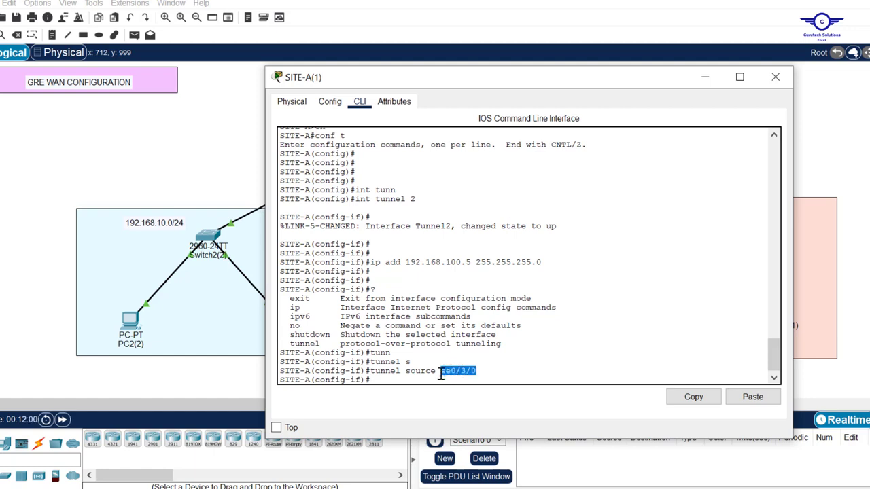
- Set the tunnel destination on SITE-A's tunnel interface 2 to SITE-B's serial address 30.30.30.2
{"action": "left_click", "coordinate": [424, 376]}
{"action": "type", "text": "dest"}
{"action": "key", "text": "Tab"}
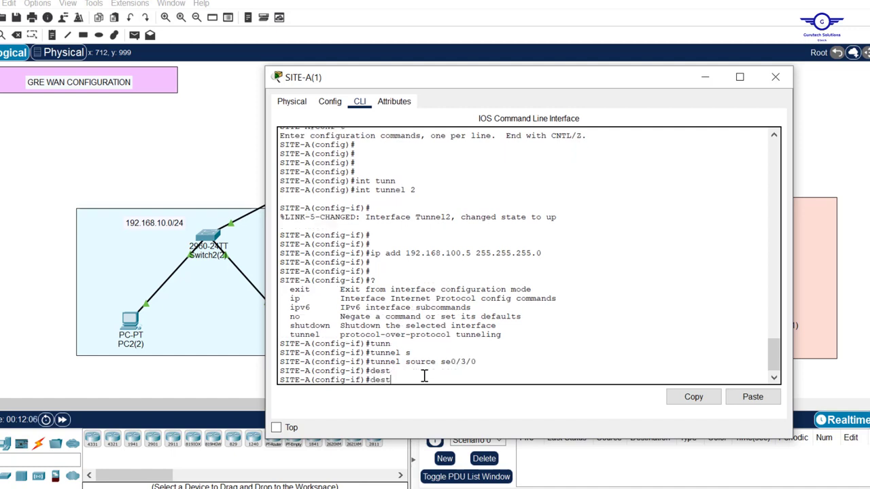
{"action": "type", "text": "tu"}
{"action": "key", "text": "Tab"}
{"action": "type", "text": "de"}
{"action": "key", "text": "Tab"}
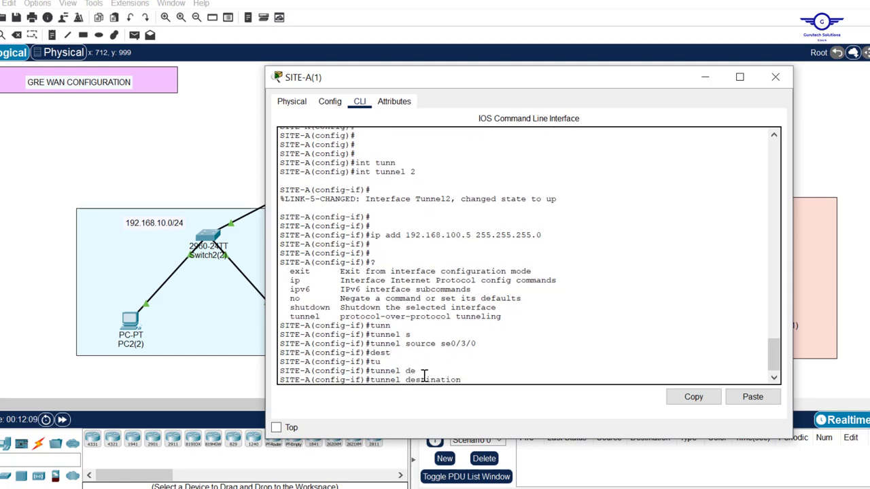
{"action": "key", "text": "alt+F4"}
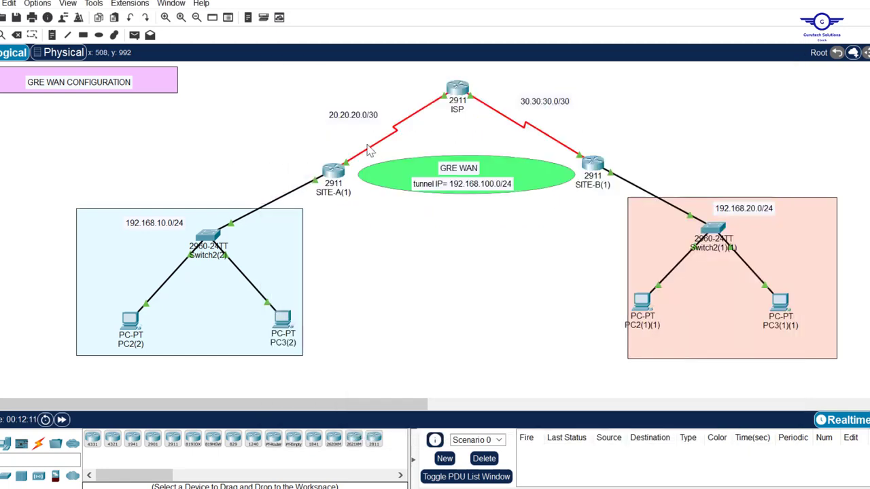
{"action": "mouse_move", "coordinate": [581, 158]}
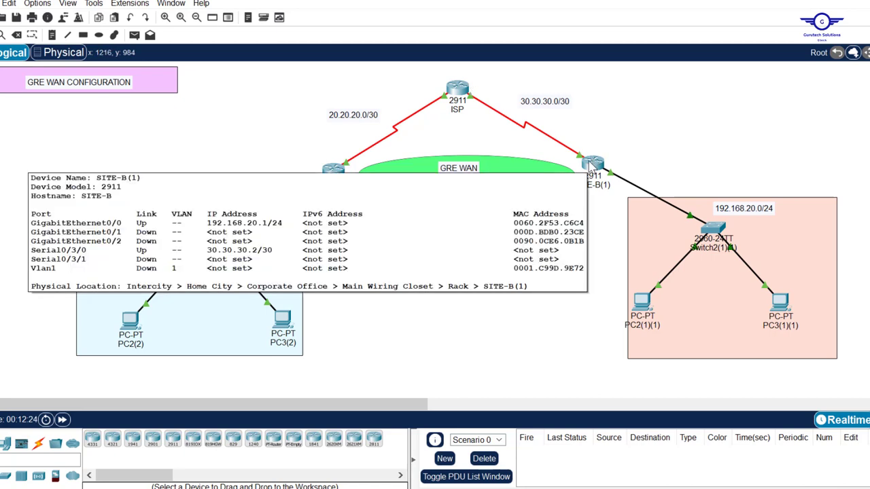
{"action": "left_click", "coordinate": [333, 169]}
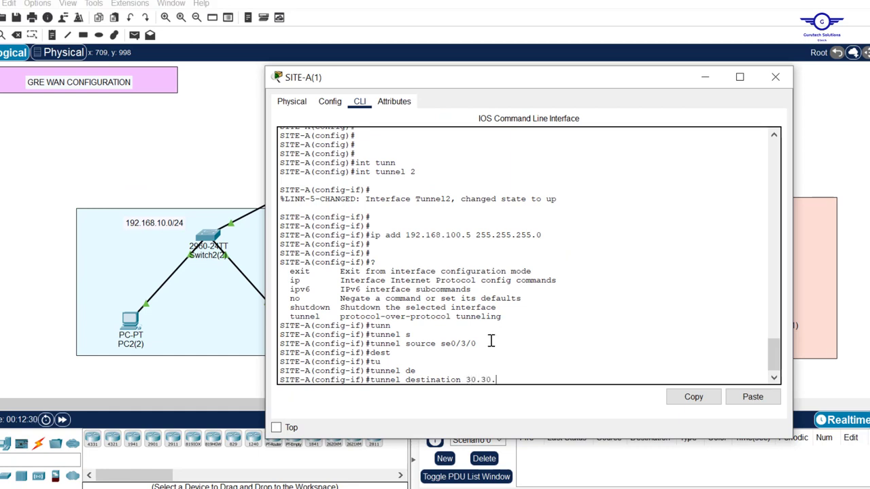
{"action": "type", "text": ".2"}
{"action": "key", "text": "Return"}
{"action": "key", "text": "Return"}
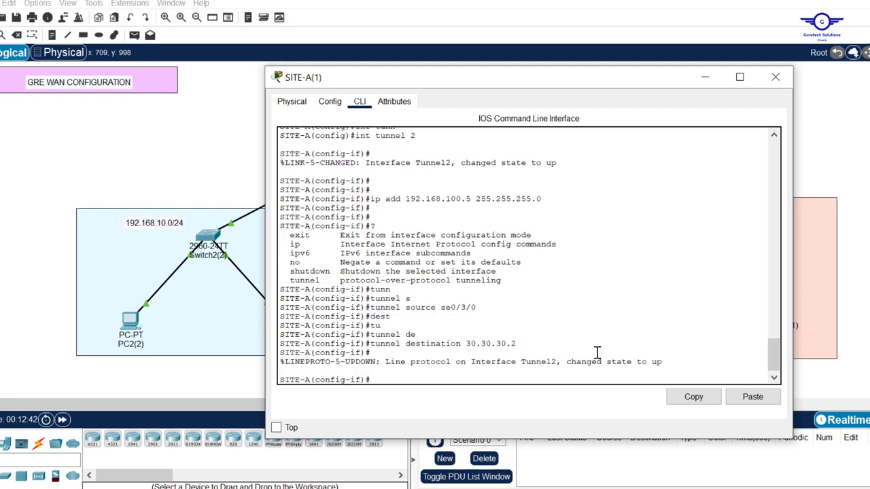
- Exit SITE-A's tunnel interface configuration and save the router's configuration with do wr
{"action": "key", "text": "Return"}
{"action": "key", "text": "Return"}
{"action": "key", "text": "Return"}
{"action": "key", "text": "Return"}
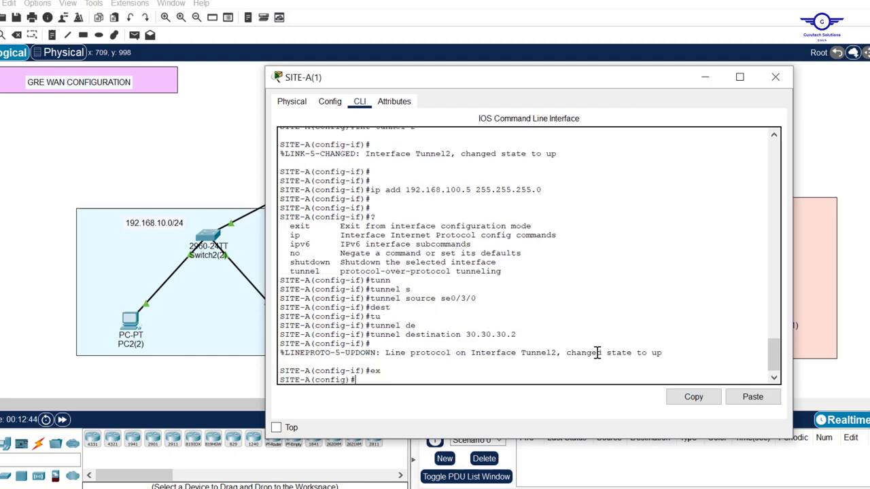
{"action": "key", "text": "Return"}
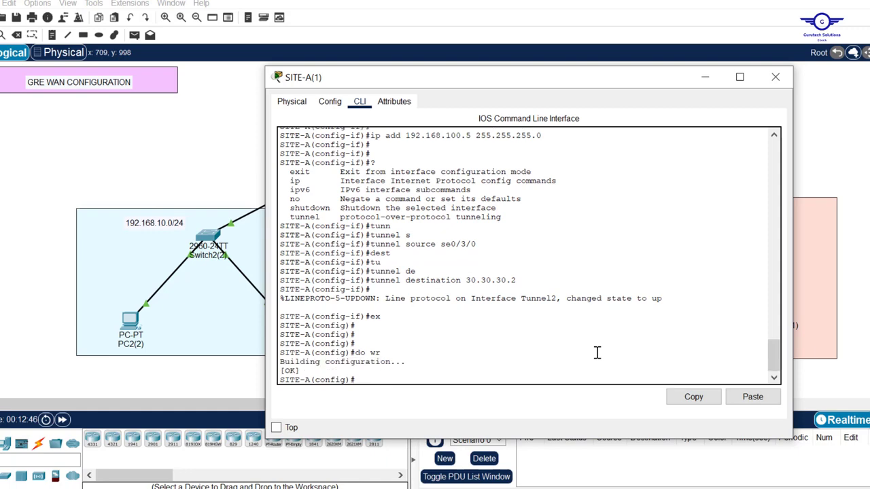
{"action": "left_click", "coordinate": [775, 76]}
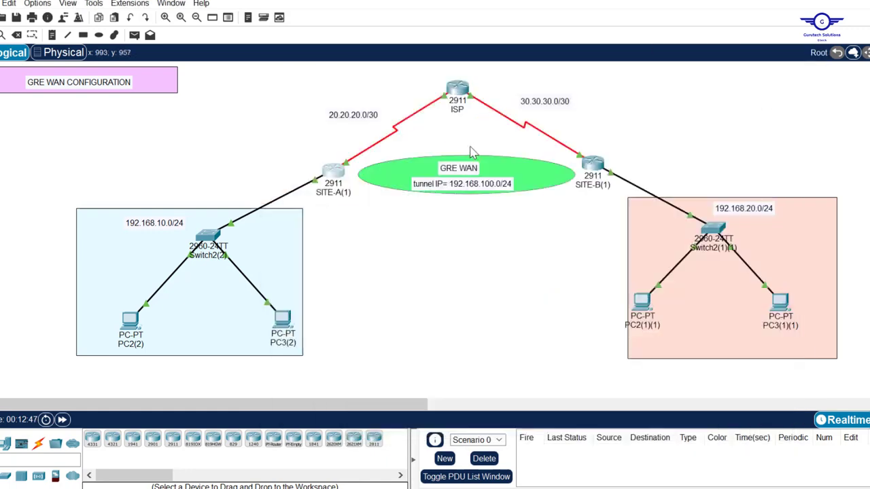
- Open the SITE-B router's command line and enter global configuration mode
{"action": "left_click", "coordinate": [596, 169]}
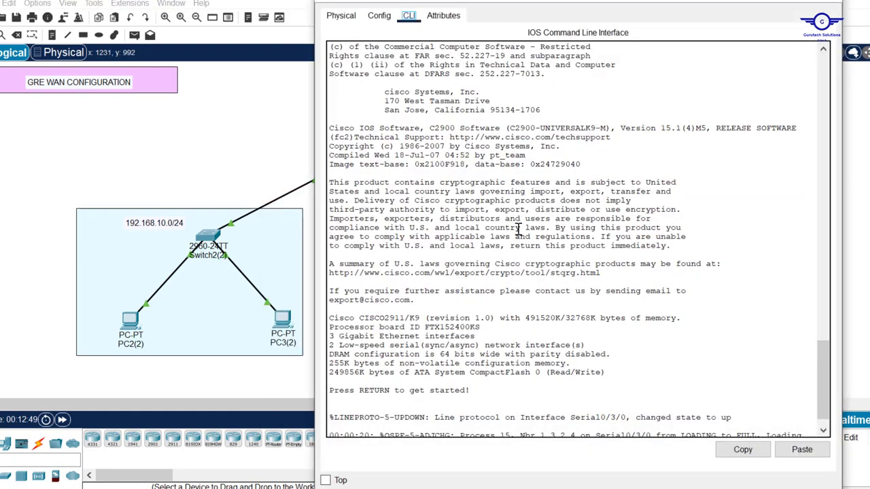
{"action": "left_click_drag", "start_coordinate": [527, 0], "coordinate": [527, 127]}
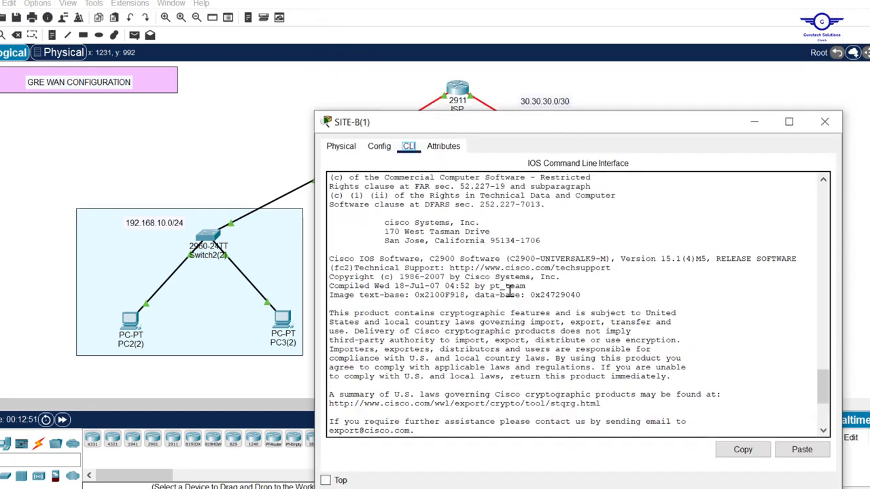
{"action": "key", "text": "Return"}
{"action": "key", "text": "Return"}
{"action": "key", "text": "Return"}
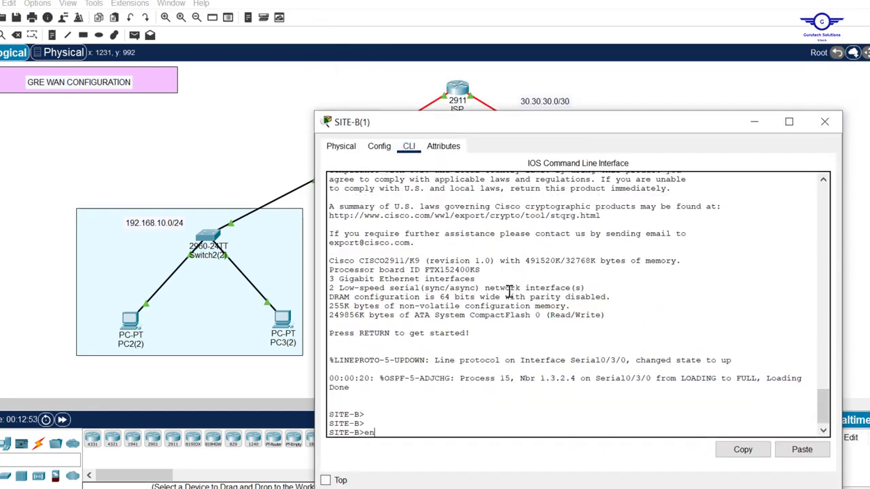
{"action": "type", "text": "en"}
{"action": "key", "text": "Return"}
{"action": "key", "text": "Return"}
{"action": "key", "text": "Return"}
{"action": "type", "text": "conf"}
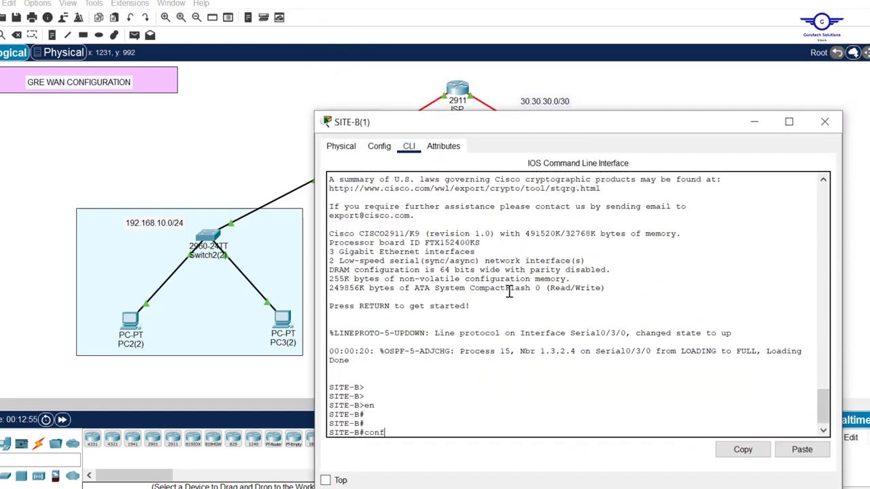
{"action": "type", "text": " t"}
{"action": "key", "text": "Return"}
{"action": "key", "text": "Return"}
{"action": "key", "text": "Return"}
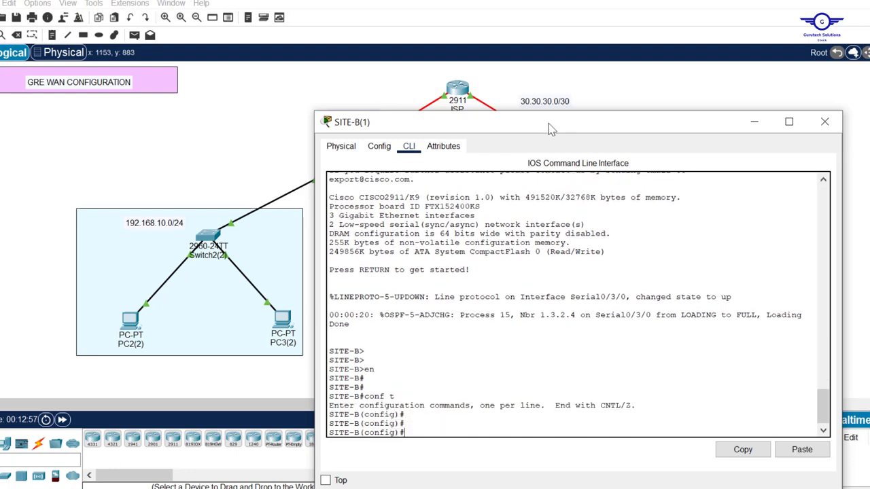
- Create tunnel interface 2 on SITE-B and enter its configuration
{"action": "left_click_drag", "start_coordinate": [551, 128], "coordinate": [604, 50]}
{"action": "type", "text": "int tu"}
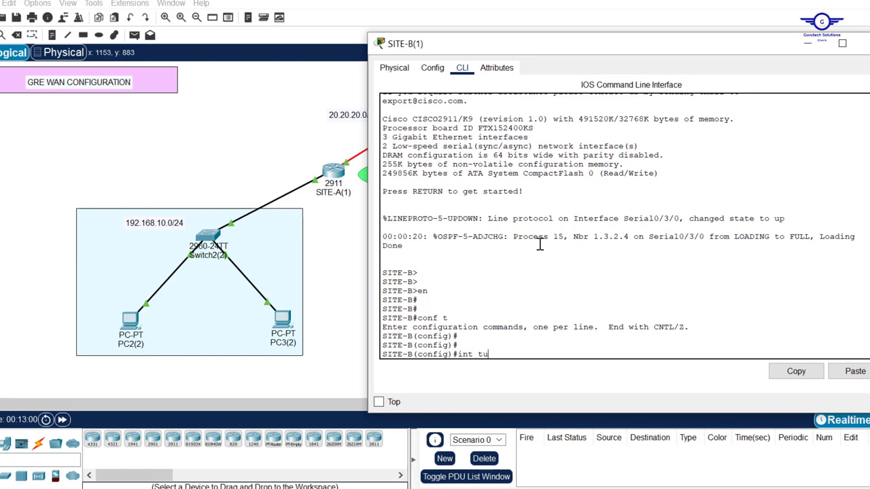
{"action": "type", "text": "nn"}
{"action": "key", "text": "Tab"}
{"action": "type", "text": "el"}
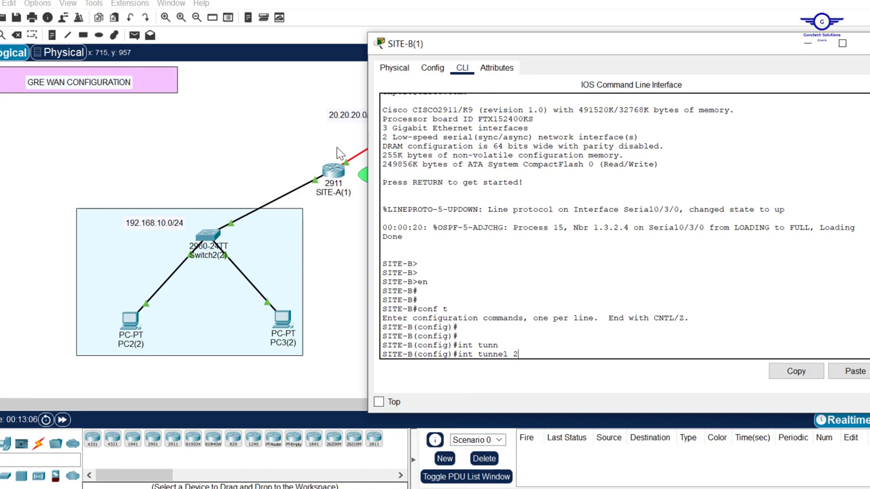
{"action": "key", "text": "Return"}
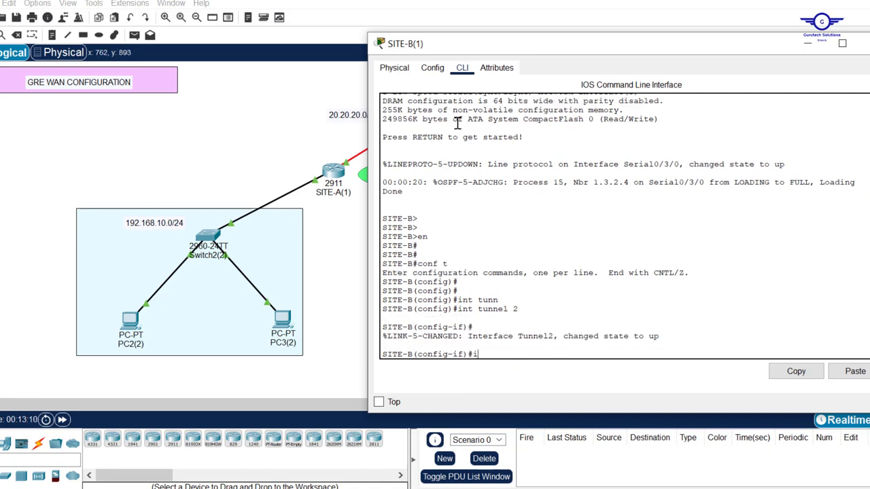
- Assign IP address 192.168.100.10 with subnet mask 255.255.255.0 to tunnel interface 2 on SITE-B
{"action": "type", "text": "dd 19"}
{"action": "key", "text": "BackSpace"}
{"action": "key", "text": "BackSpace"}
{"action": "left_click_drag", "start_coordinate": [532, 42], "coordinate": [401, 214]}
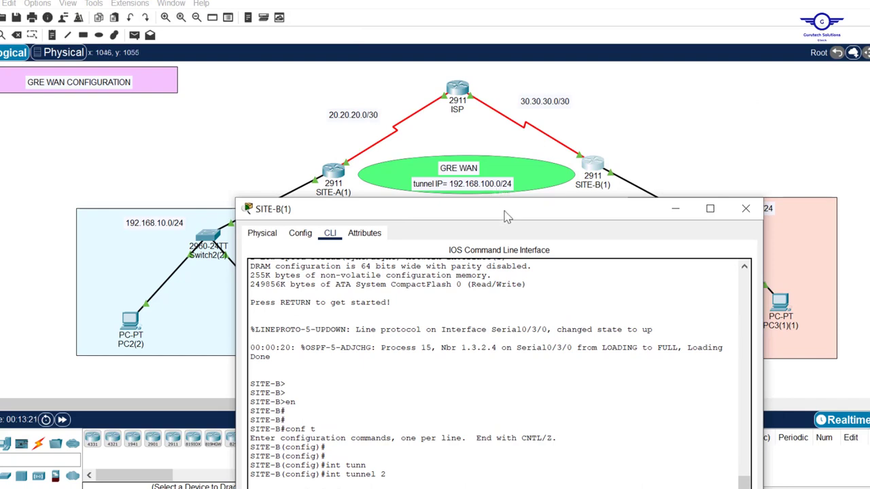
{"action": "left_click_drag", "start_coordinate": [504, 211], "coordinate": [532, 76]}
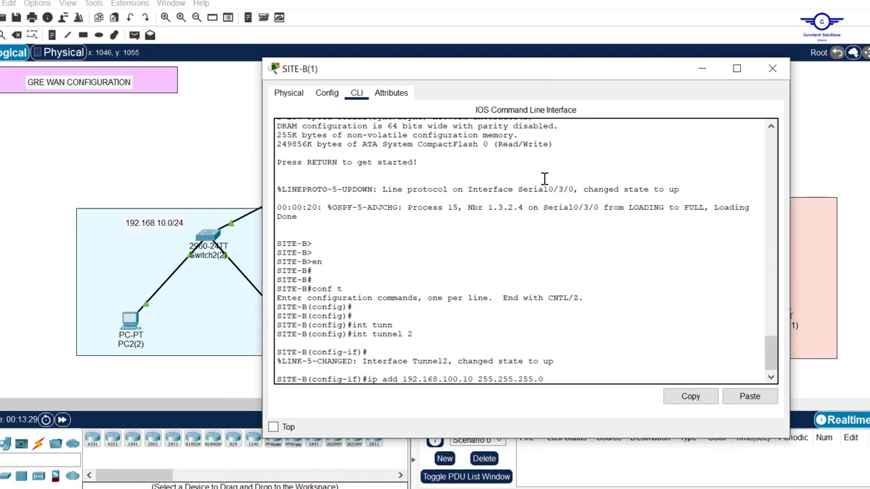
{"action": "key", "text": "Return"}
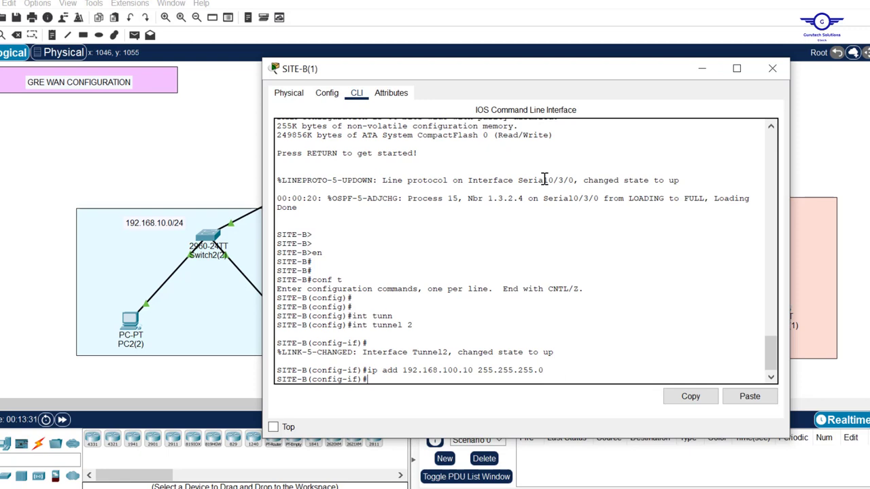
{"action": "key", "text": "Return"}
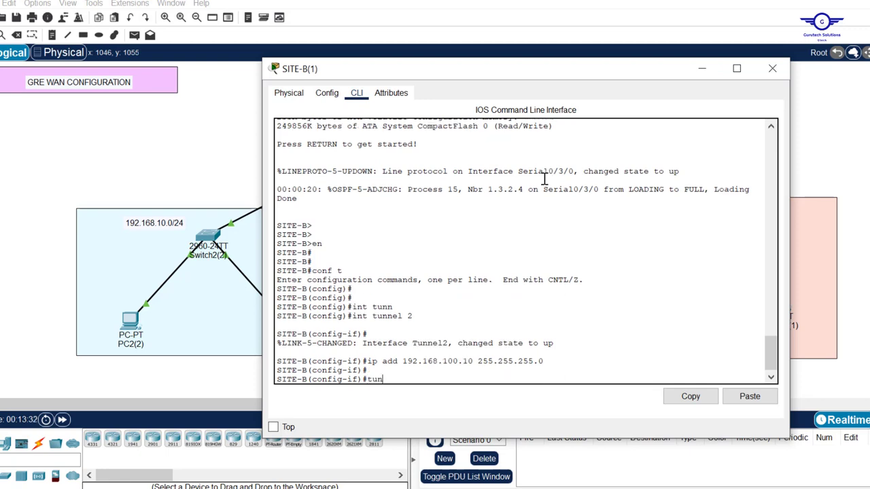
- Set the tunnel source on SITE-B's tunnel interface 2 to serial interface se0/3/0
{"action": "type", "text": "tunn"}
{"action": "key", "text": "Tab"}
{"action": "type", "text": "s"}
{"action": "key", "text": "Tab"}
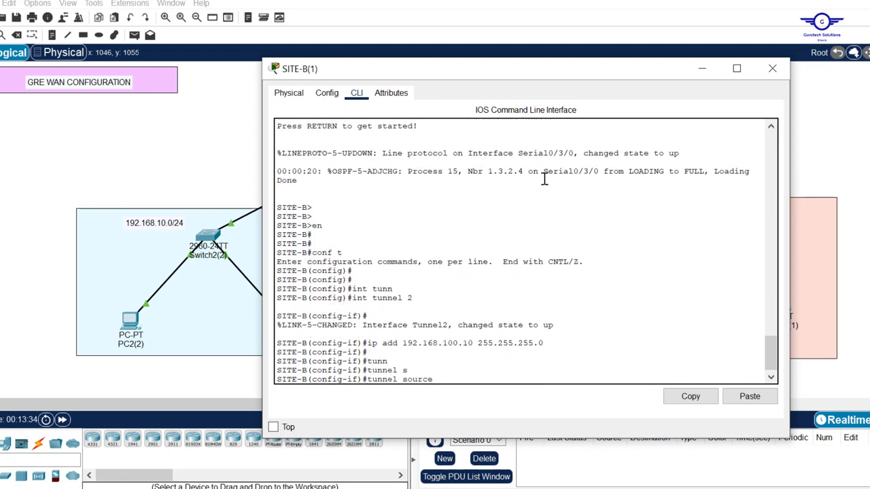
{"action": "left_click", "coordinate": [772, 68]}
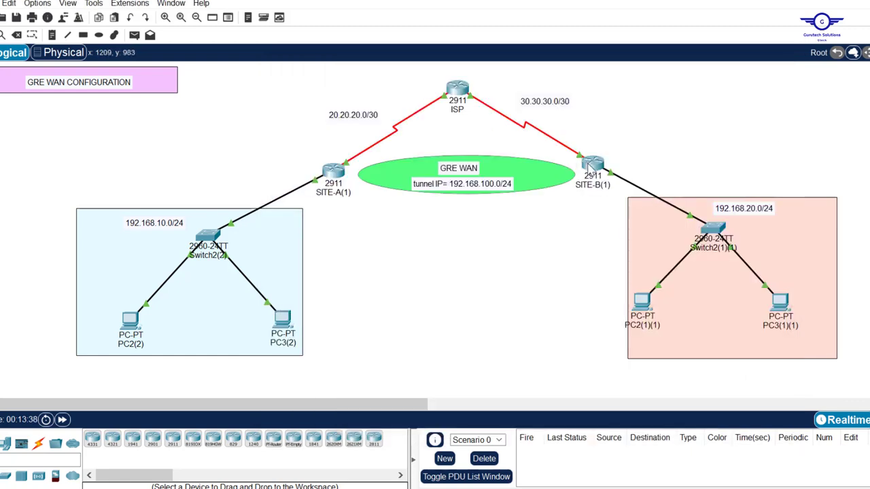
{"action": "left_click", "coordinate": [592, 167]}
{"action": "type", "text": "se"}
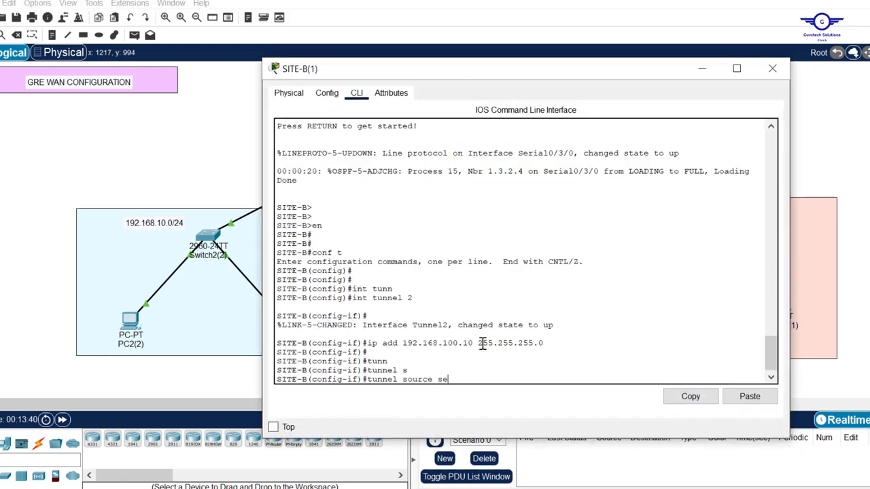
{"action": "type", "text": "0/3/0"}
{"action": "key", "text": "Return"}
{"action": "key", "text": "Return"}
{"action": "key", "text": "Return"}
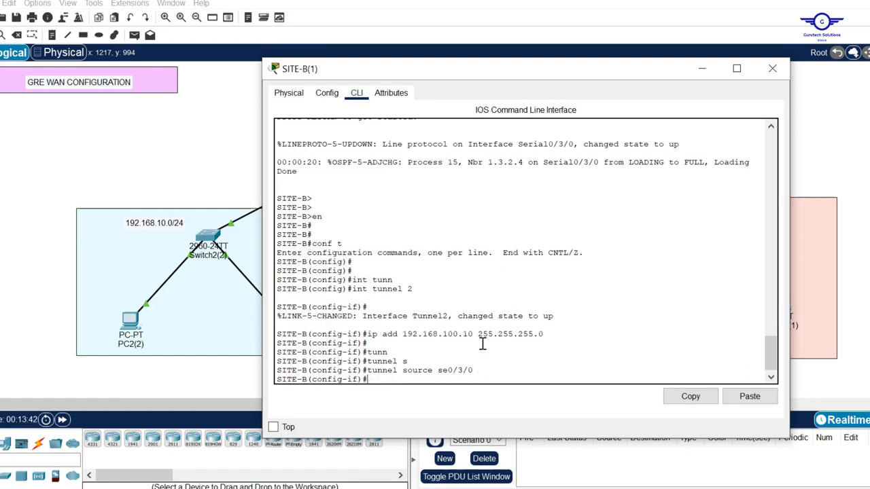
- Set the tunnel destination on SITE-B's tunnel interface 2 to SITE-A's serial address 20.20.20.2
{"action": "type", "text": "tunn"}
{"action": "key", "text": "Tab"}
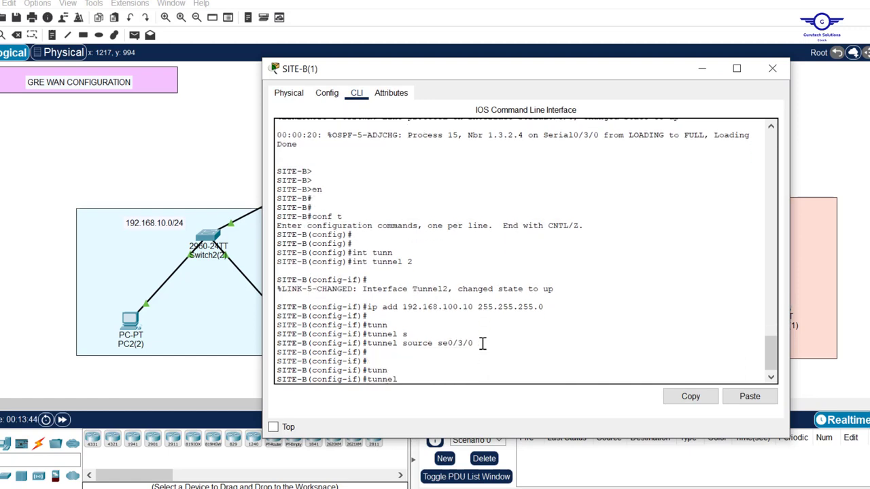
{"action": "type", "text": "de"}
{"action": "key", "text": "Tab"}
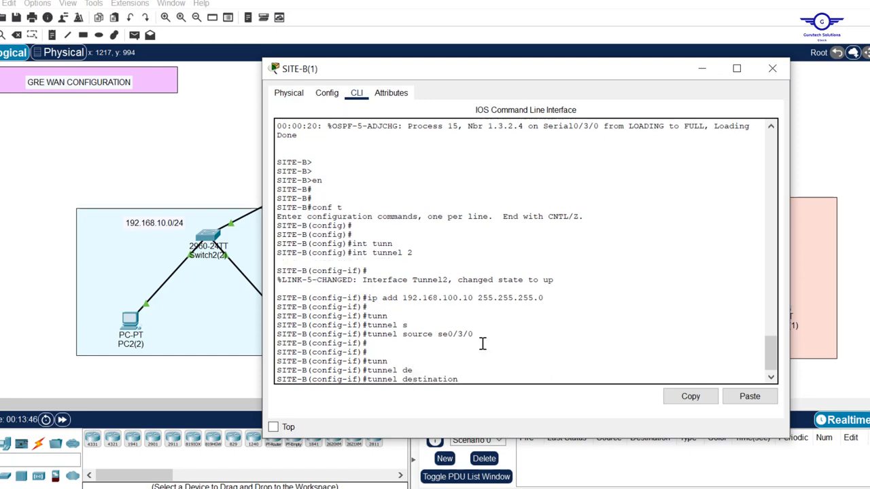
{"action": "left_click", "coordinate": [772, 68]}
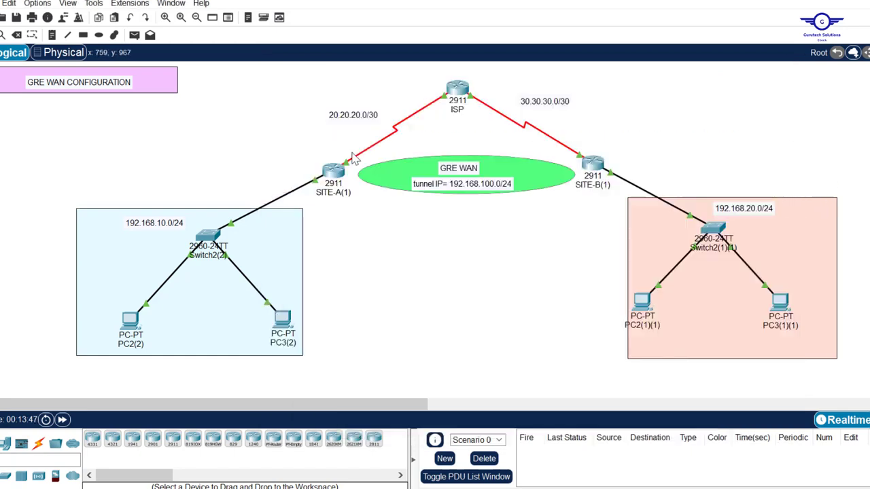
{"action": "mouse_move", "coordinate": [348, 167]}
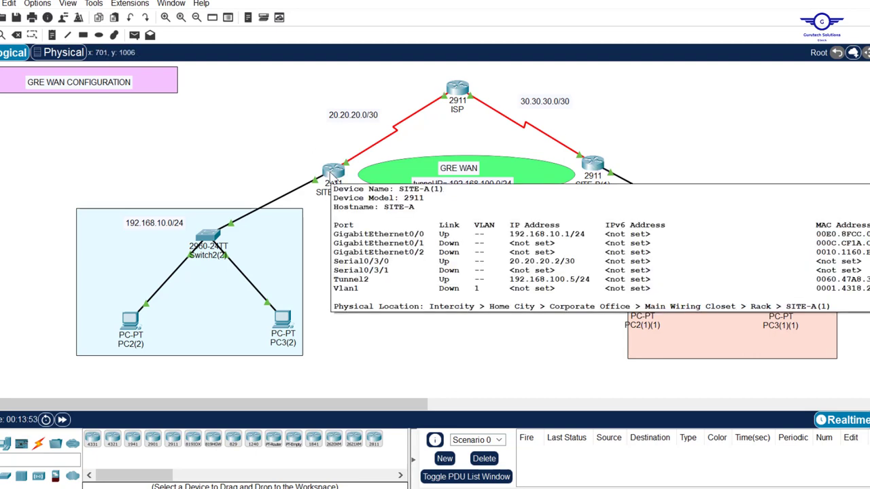
{"action": "left_click", "coordinate": [593, 165]}
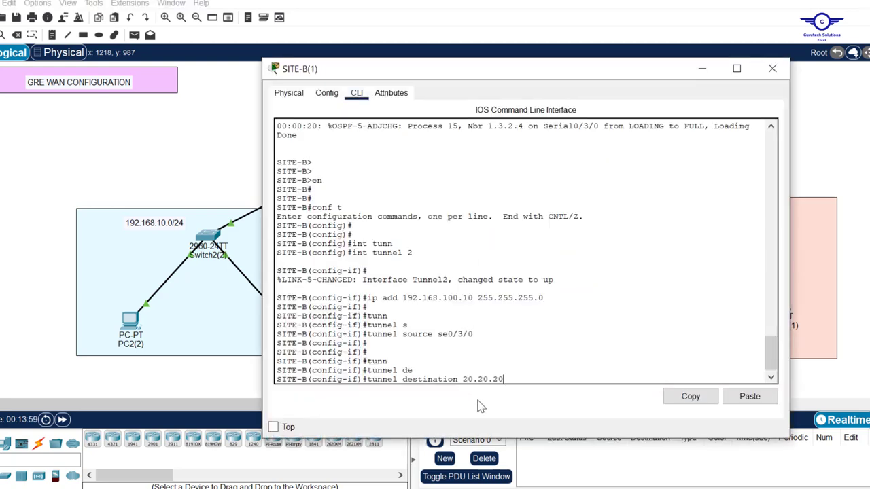
{"action": "key", "text": "Return"}
{"action": "key", "text": "Return"}
{"action": "key", "text": "Return"}
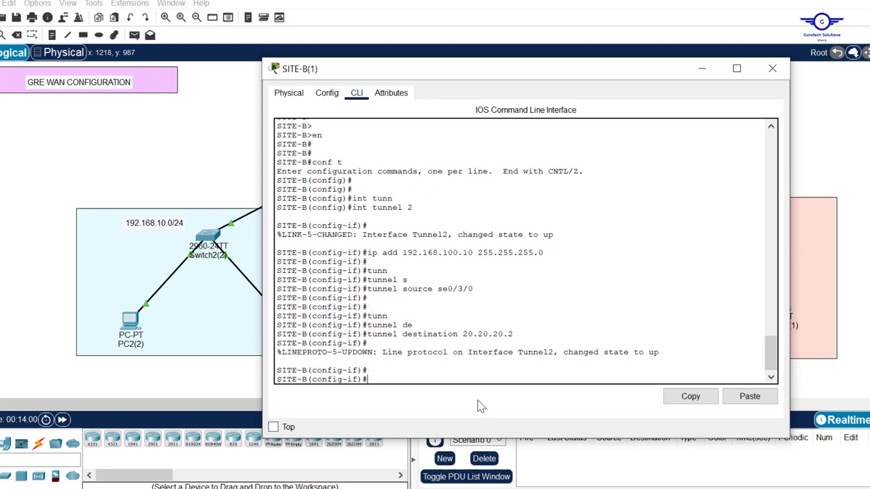
{"action": "key", "text": "Return"}
- Exit the tunnel interface configuration on SITE-B and save the router's configuration
{"action": "type", "text": "ex"}
{"action": "key", "text": "Return"}
{"action": "key", "text": "Return"}
{"action": "key", "text": "Return"}
{"action": "key", "text": "Return"}
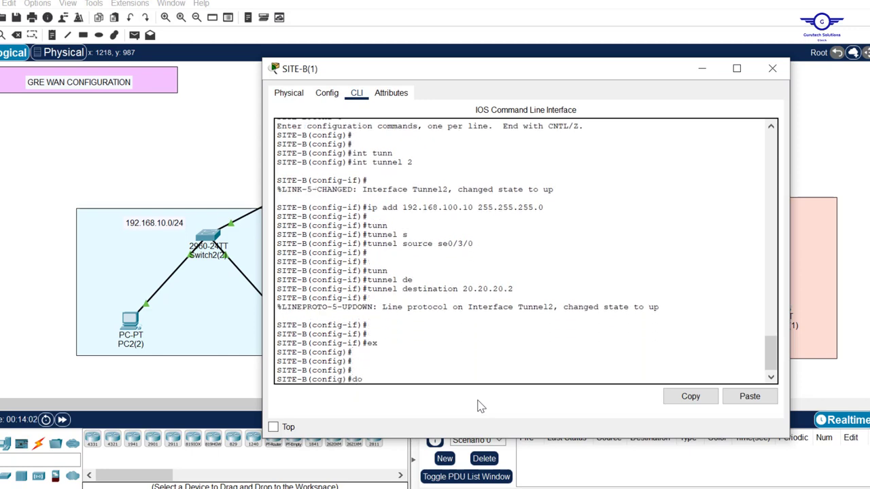
{"action": "type", "text": "do wr"}
{"action": "key", "text": "Return"}
{"action": "key", "text": "Return"}
{"action": "key", "text": "Return"}
{"action": "key", "text": "Return"}
{"action": "key", "text": "Return"}
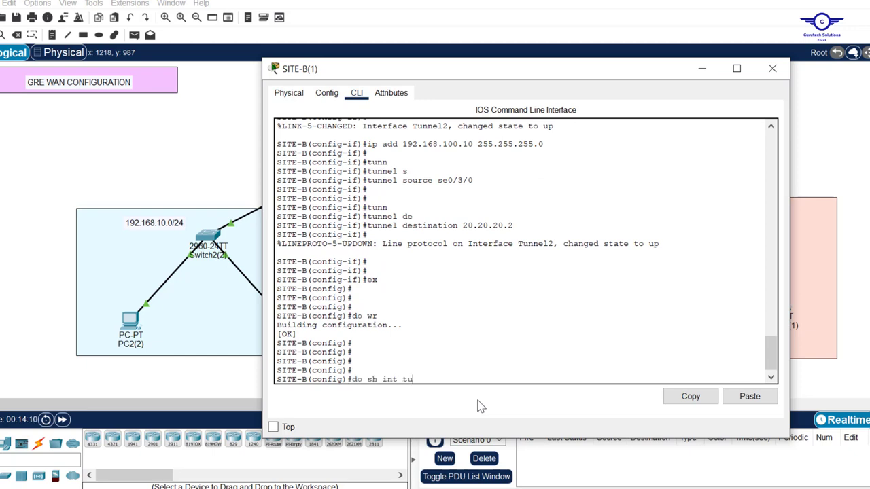
- Display tunnel interface 2's details on SITE-B and check its internet address, source, destination and tunnel protocol
{"action": "type", "text": "do sh int tunnel 2"}
{"action": "key", "text": "Return"}
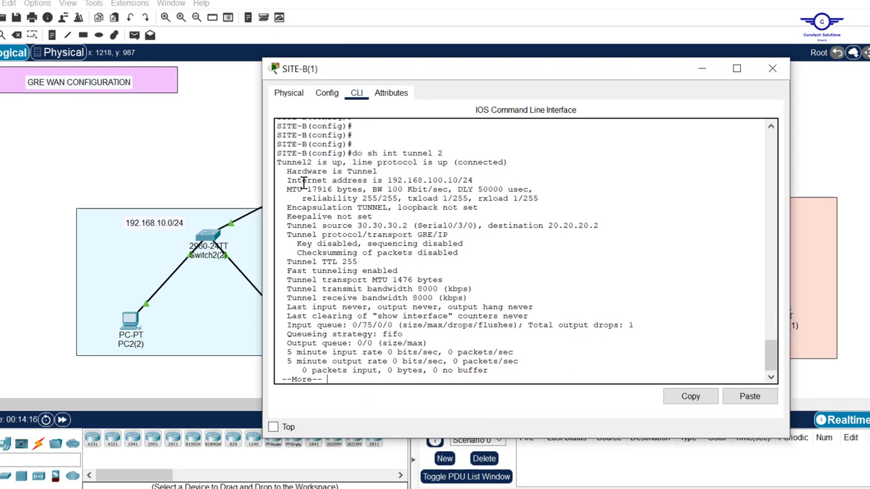
{"action": "left_click_drag", "start_coordinate": [283, 181], "coordinate": [339, 181]}
{"action": "left_click_drag", "start_coordinate": [416, 190], "coordinate": [472, 181]}
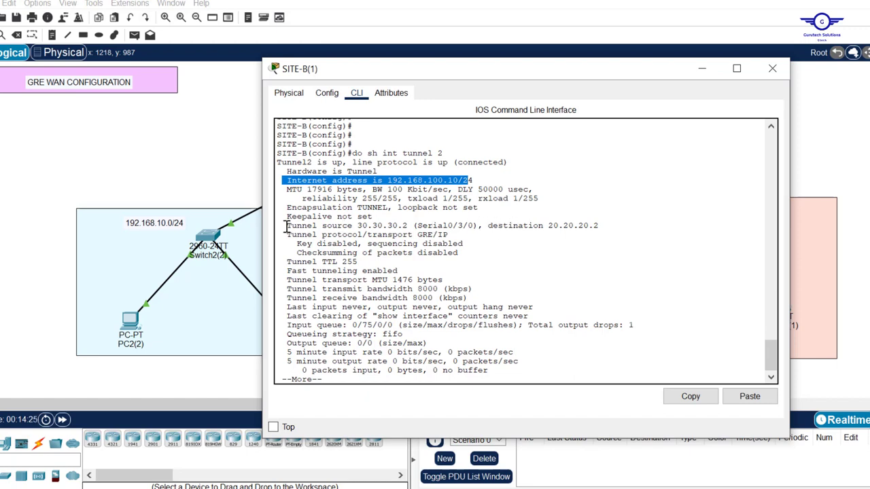
{"action": "left_click_drag", "start_coordinate": [285, 228], "coordinate": [412, 227]}
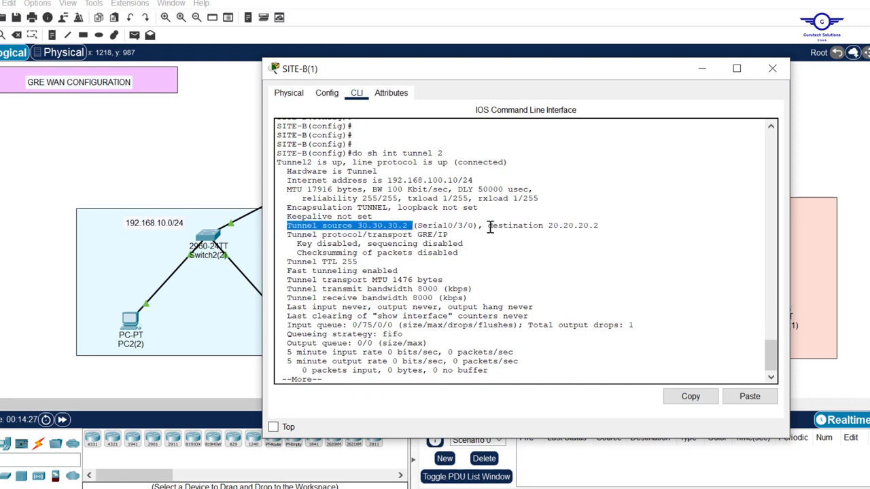
{"action": "left_click_drag", "start_coordinate": [489, 227], "coordinate": [610, 227]}
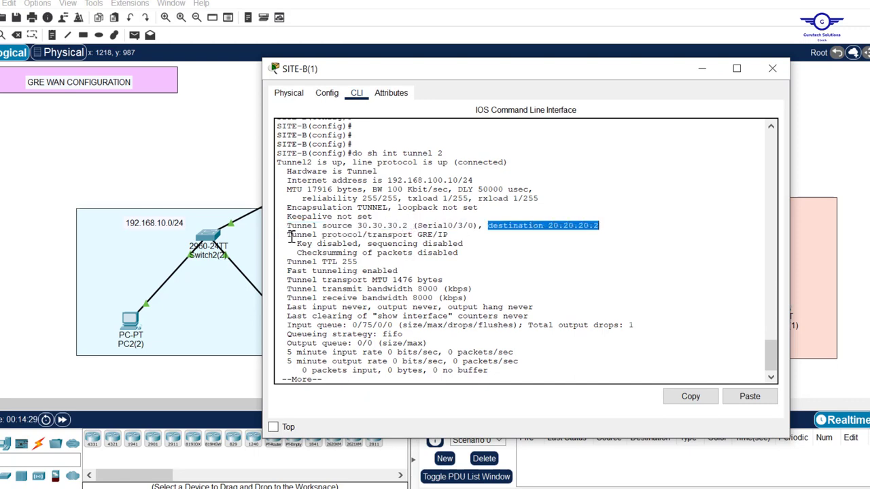
{"action": "left_click_drag", "start_coordinate": [290, 235], "coordinate": [453, 234]}
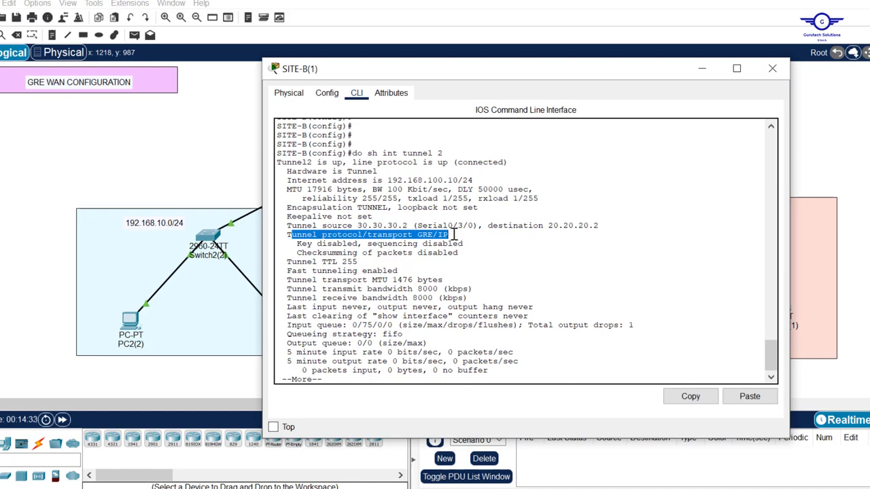
{"action": "left_click", "coordinate": [473, 297]}
{"action": "key", "text": "Return"}
{"action": "key", "text": "Return"}
{"action": "key", "text": "Return"}
{"action": "key", "text": "Return"}
{"action": "key", "text": "Return"}
{"action": "key", "text": "Return"}
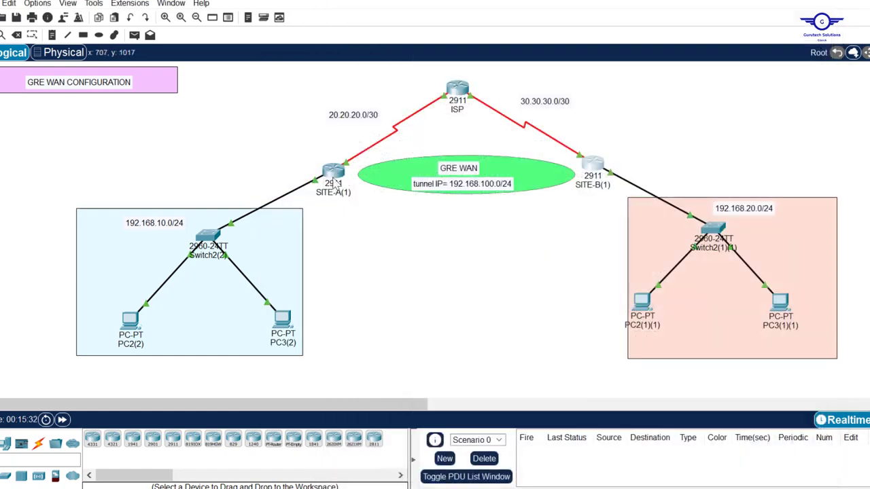
- Open the SITE-A router's command line and return from configuration mode to privileged EXEC mode
{"action": "left_click", "coordinate": [334, 181]}
{"action": "type", "text": "do wr"}
{"action": "key", "text": "Return"}
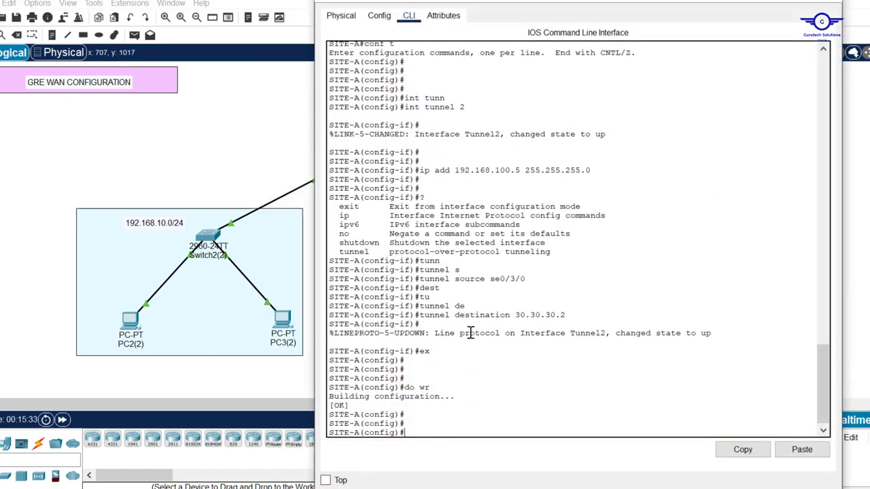
{"action": "key", "text": "Return"}
{"action": "key", "text": "Return"}
{"action": "key", "text": "Return"}
{"action": "key", "text": "Return"}
{"action": "type", "text": "end"}
{"action": "key", "text": "Return"}
{"action": "key", "text": "Return"}
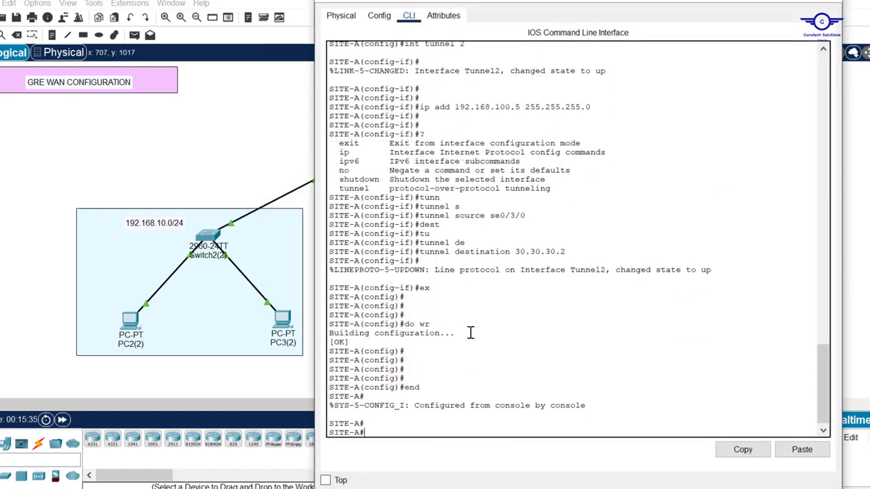
- Show the brief IP interface summary on SITE-A and examine the Tunnel2 entry's address and status
{"action": "mouse_move", "coordinate": [556, 2]}
{"action": "left_mouse_down"}
{"action": "mouse_move", "coordinate": [555, 105]}
{"action": "mouse_move", "coordinate": [548, 108]}
{"action": "mouse_move", "coordinate": [557, 9]}
{"action": "left_mouse_up"}
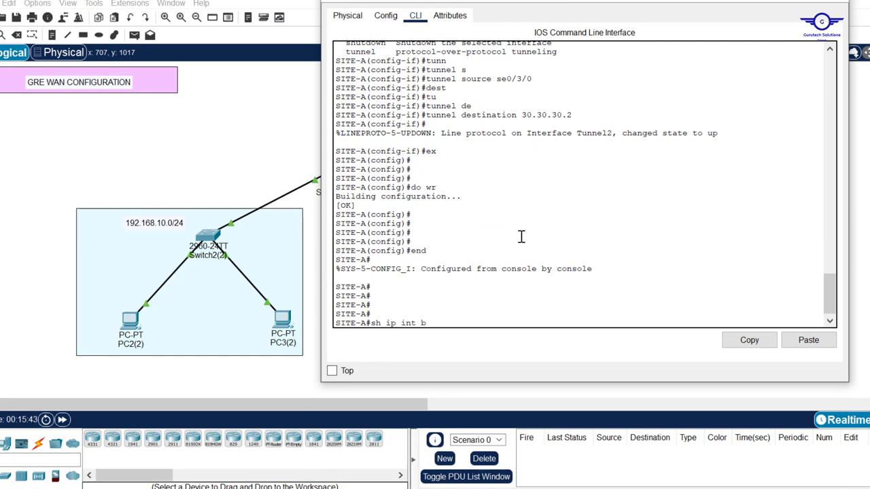
{"action": "key", "text": "Return"}
{"action": "key", "text": "Return"}
{"action": "key", "text": "Return"}
{"action": "key", "text": "Return"}
{"action": "key", "text": "Return"}
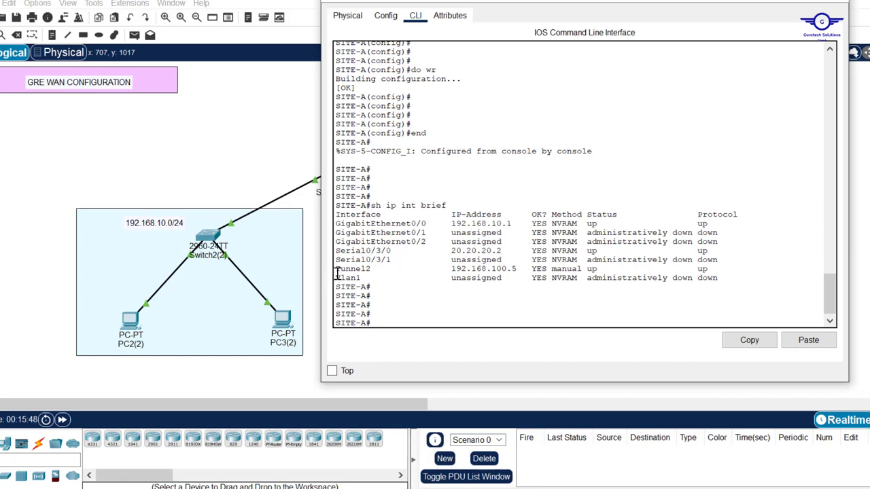
{"action": "left_click_drag", "start_coordinate": [337, 272], "coordinate": [725, 269]}
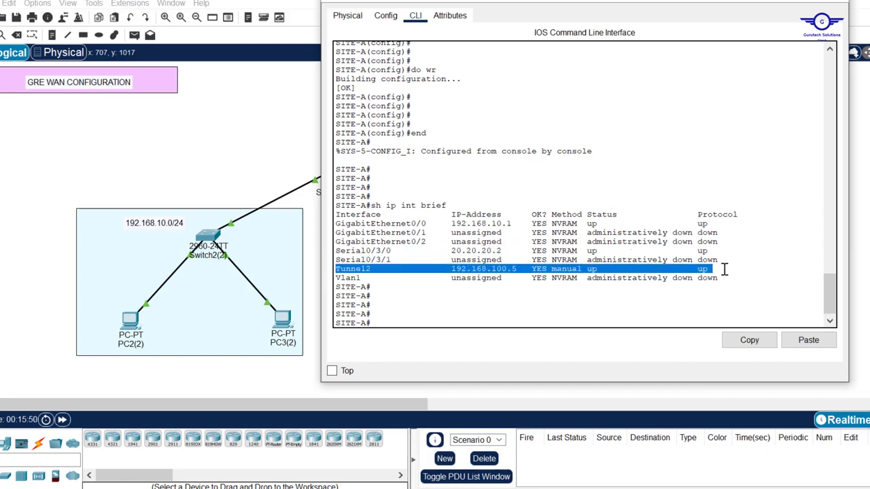
- Display tunnel interface 2's details on SITE-A and check its tunnel source and destination
{"action": "left_click", "coordinate": [599, 302]}
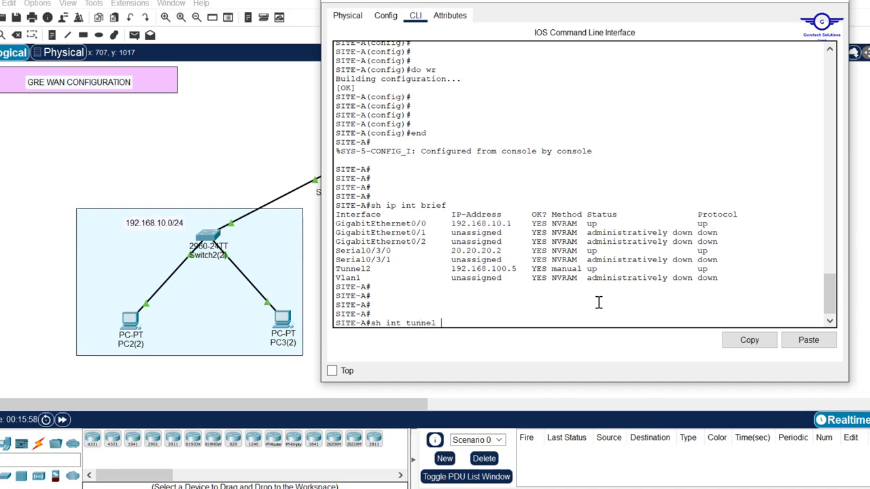
{"action": "key", "text": "Return"}
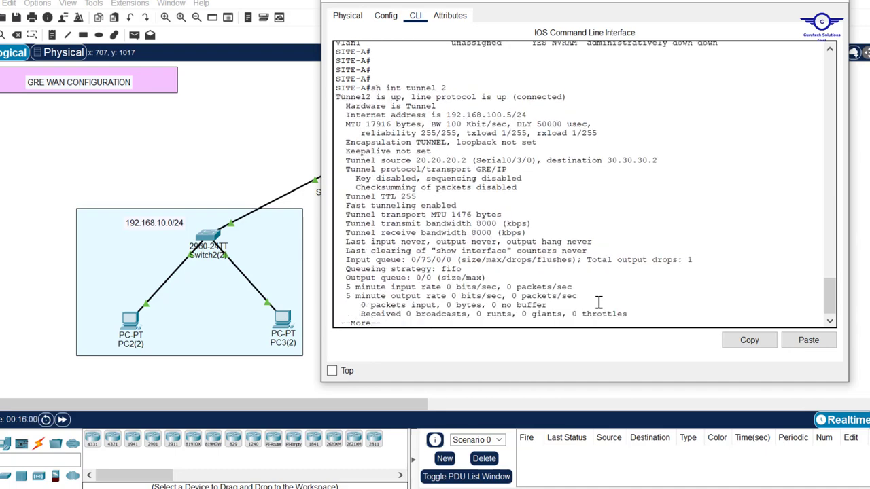
{"action": "left_click_drag", "start_coordinate": [437, 105], "coordinate": [357, 114]}
{"action": "left_click", "coordinate": [633, 160]}
{"action": "left_click_drag", "start_coordinate": [633, 160], "coordinate": [349, 161]}
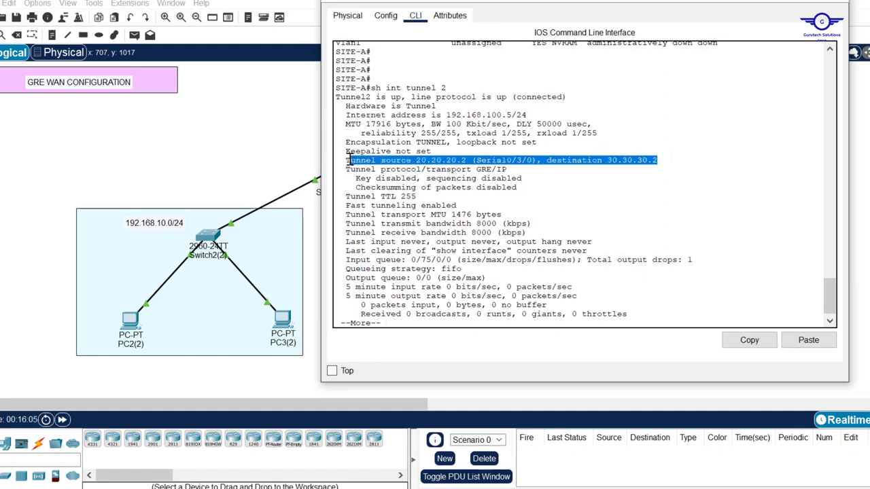
{"action": "key", "text": "Return"}
{"action": "key", "text": "Return"}
{"action": "key", "text": "Return"}
{"action": "key", "text": "Return"}
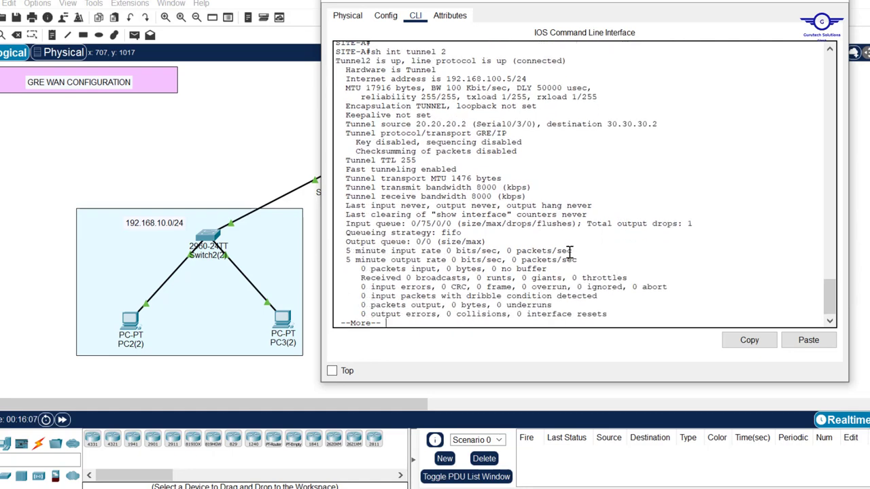
{"action": "key", "text": "Return"}
{"action": "key", "text": "Return"}
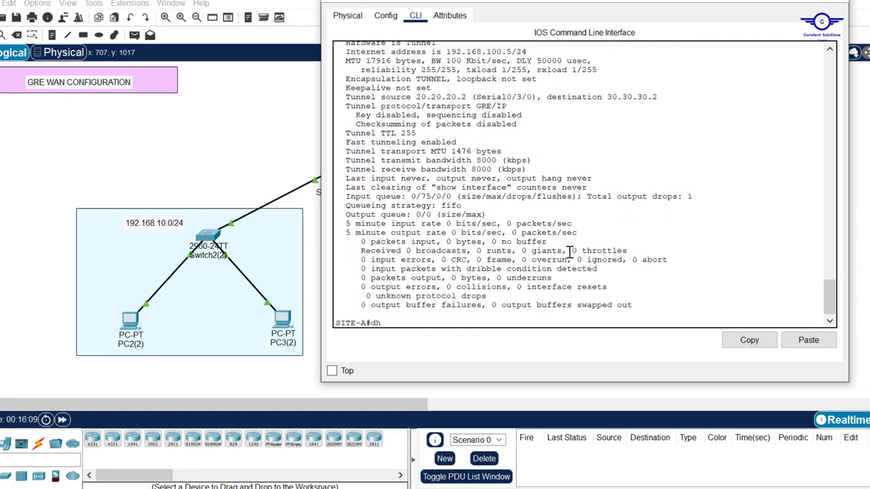
- Show SITE-A's startup configuration, examine the Tunnel2 interface section, and close the router window
{"action": "type", "text": "sh start"}
{"action": "key", "text": "Return"}
{"action": "key", "text": "Return"}
{"action": "key", "text": "Return"}
{"action": "key", "text": "Return"}
{"action": "key", "text": "Return"}
{"action": "key", "text": "Return"}
{"action": "key", "text": "Return"}
{"action": "key", "text": "Return"}
{"action": "key", "text": "Return"}
{"action": "key", "text": "Return"}
{"action": "key", "text": "Return"}
{"action": "key", "text": "Return"}
{"action": "key", "text": "Return"}
{"action": "key", "text": "Return"}
{"action": "key", "text": "Return"}
{"action": "key", "text": "Return"}
{"action": "key", "text": "Return"}
{"action": "key", "text": "Return"}
{"action": "key", "text": "Return"}
{"action": "key", "text": "Return"}
{"action": "key", "text": "Return"}
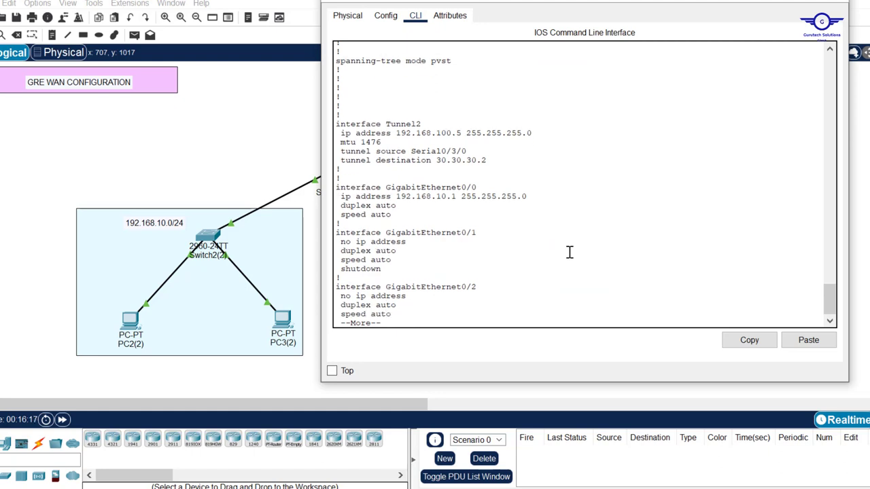
{"action": "left_click_drag", "start_coordinate": [498, 162], "coordinate": [325, 119]}
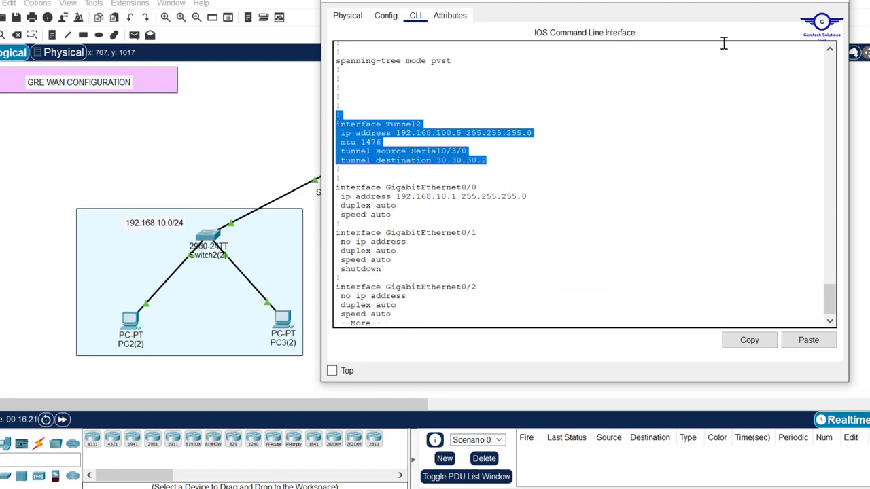
{"action": "left_click", "coordinate": [437, 57]}
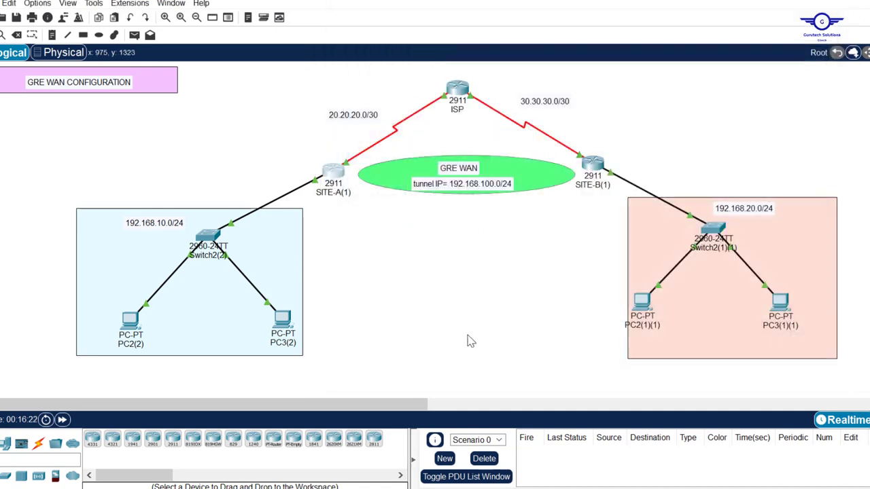
- Switch to the Gurutech CCNA Networking Training Benchmark in Google Sheets and fill the WAN GRE VPN cell with yellow
{"action": "key", "text": "alt+Tab"}
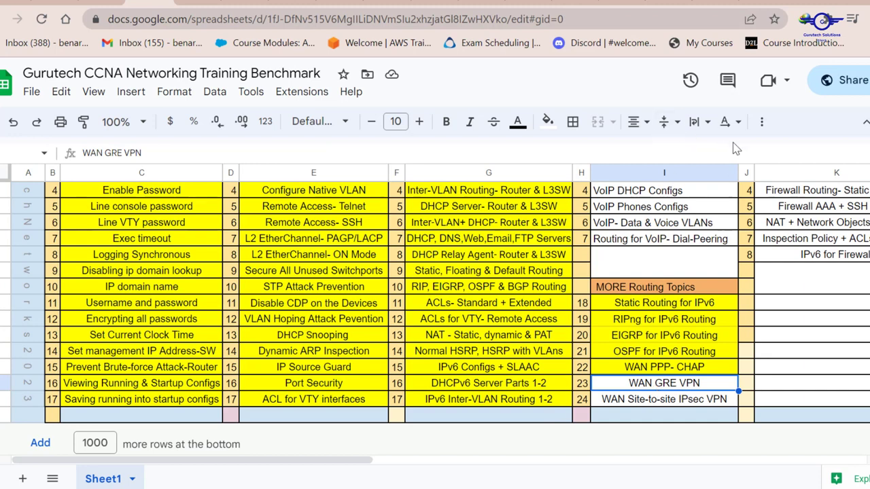
{"action": "left_click", "coordinate": [548, 122]}
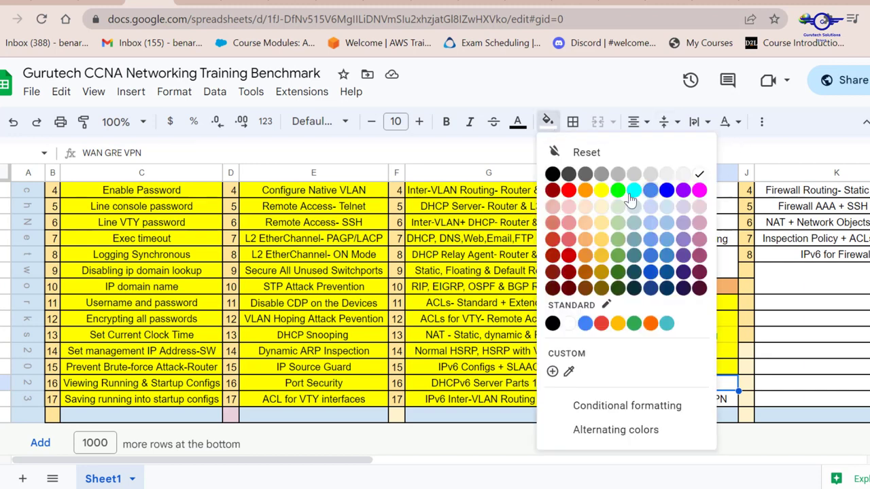
{"action": "left_click", "coordinate": [601, 190]}
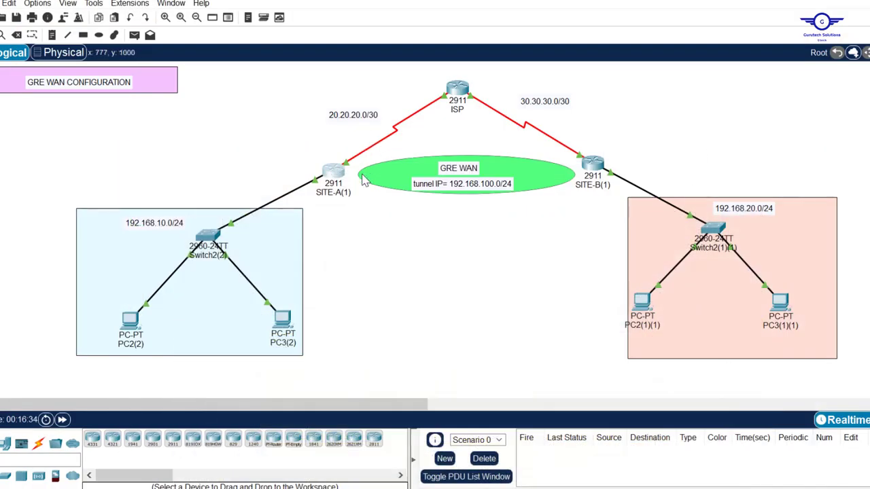
- Reopen SITE-A's command line, go back to the Tunnel 2 configuration commands and highlight the ip add 192.168.100.5 255.255.255.0 entry
{"action": "left_click", "coordinate": [341, 175]}
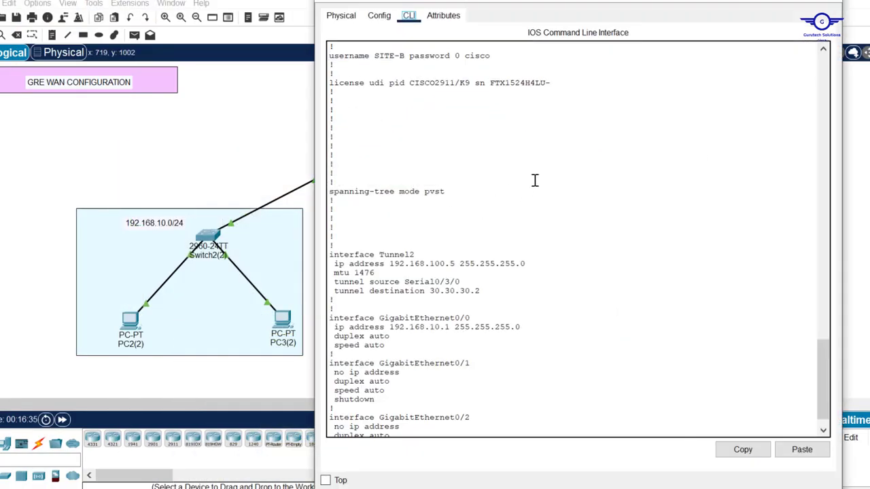
{"action": "scroll", "coordinate": [534, 181], "scroll_direction": "up", "scroll_amount": 10}
{"action": "scroll", "coordinate": [534, 181], "scroll_direction": "up", "scroll_amount": 15}
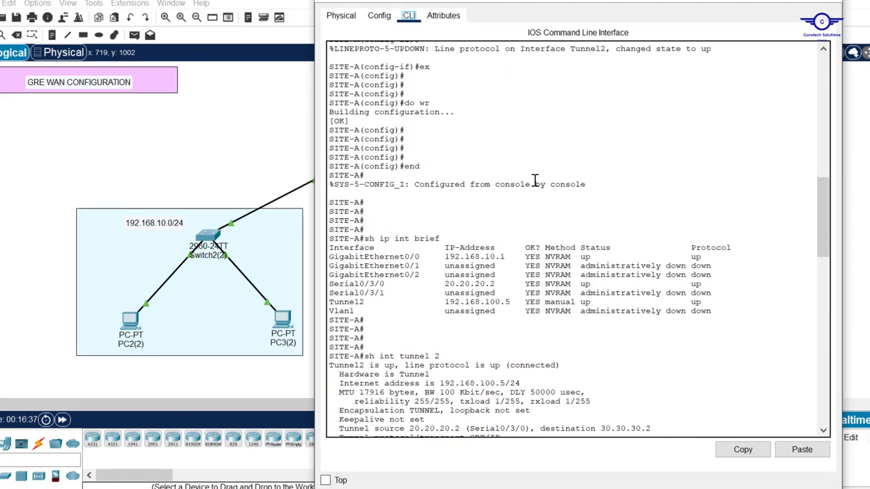
{"action": "scroll", "coordinate": [534, 180], "scroll_direction": "up", "scroll_amount": 6}
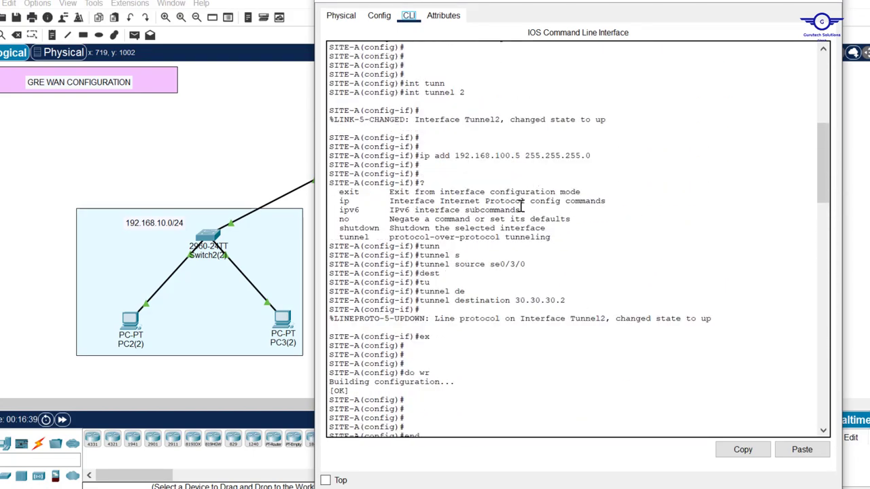
{"action": "scroll", "coordinate": [486, 224], "scroll_direction": "up", "scroll_amount": 1}
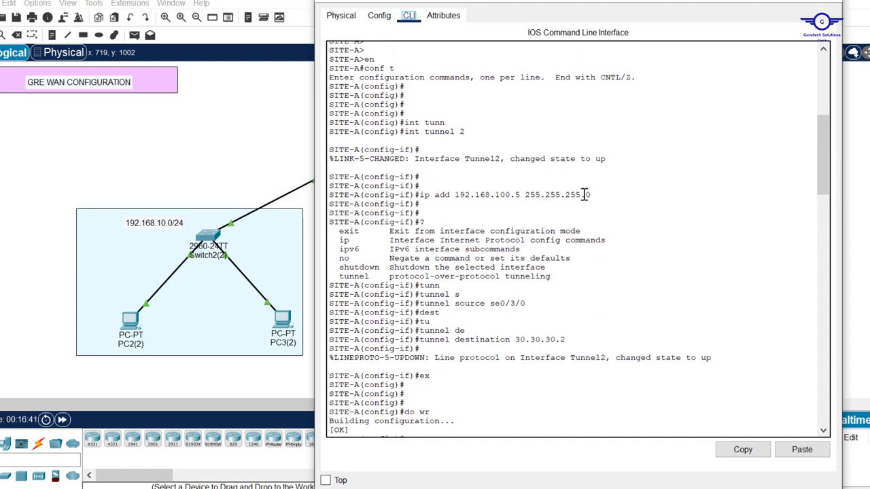
{"action": "left_click_drag", "start_coordinate": [602, 194], "coordinate": [418, 197]}
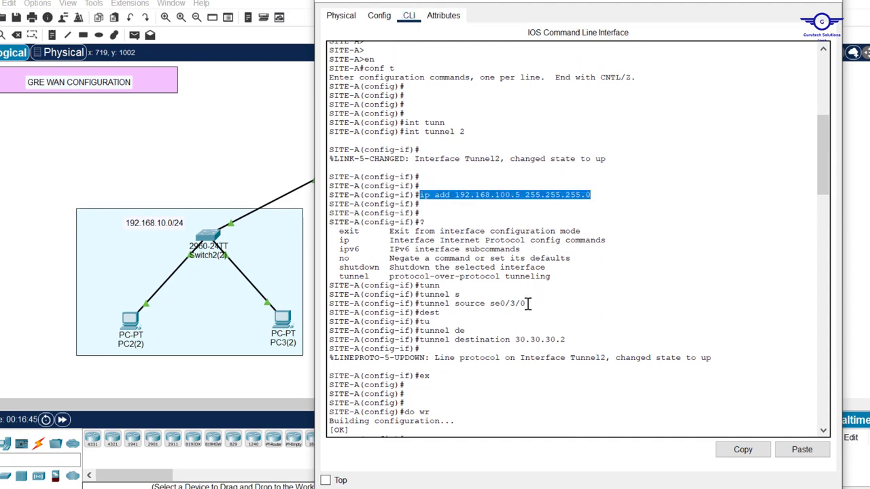
- Highlight the tunnel source and tunnel destination commands in SITE-A's command history, then the source interface, and close the router window
{"action": "left_click_drag", "start_coordinate": [528, 303], "coordinate": [421, 307]}
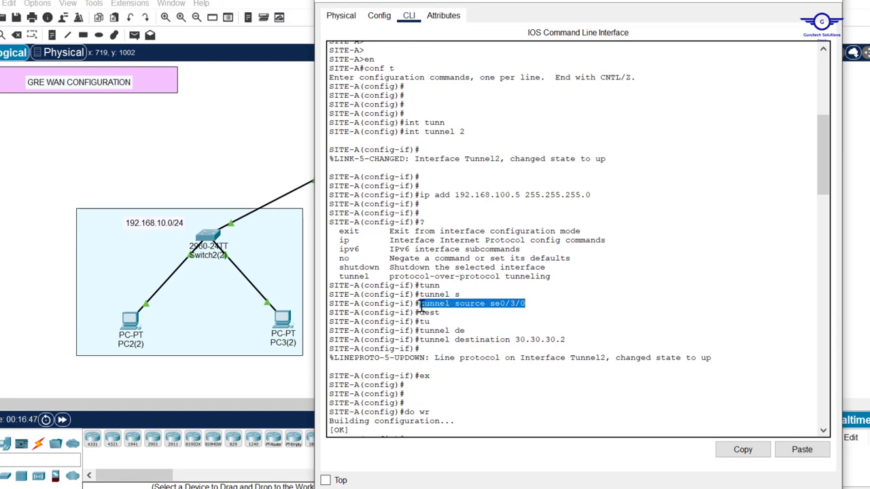
{"action": "left_click_drag", "start_coordinate": [582, 339], "coordinate": [414, 339]}
{"action": "left_click_drag", "start_coordinate": [532, 300], "coordinate": [492, 305]}
{"action": "left_click", "coordinate": [521, 302]}
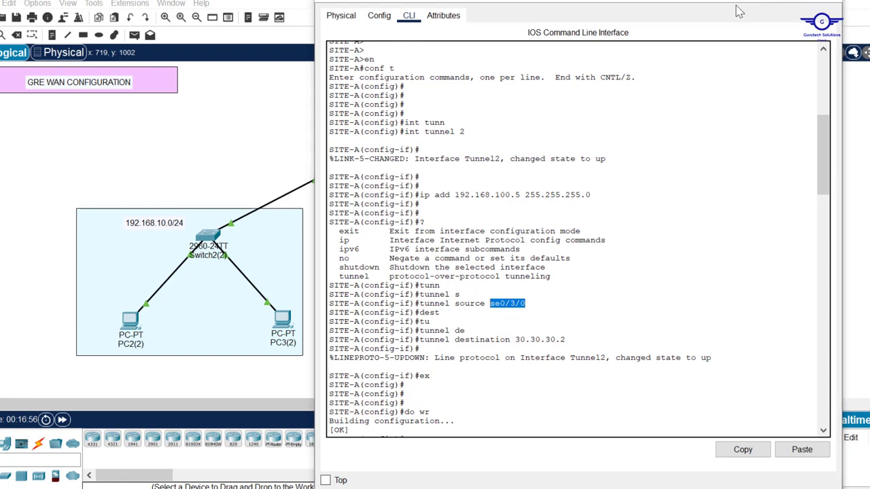
{"action": "left_click", "coordinate": [756, 2]}
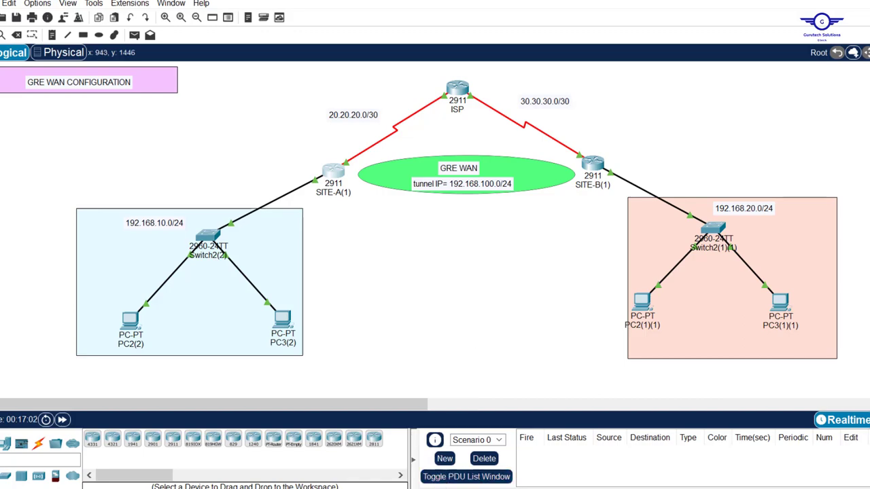
- Switch to the training benchmark in Google Sheets and select the seven WLAN & VoIP topics from Wireless APs Configs to Routing for VoIP- Dial-Peering
{"action": "key", "text": "alt+Tab"}
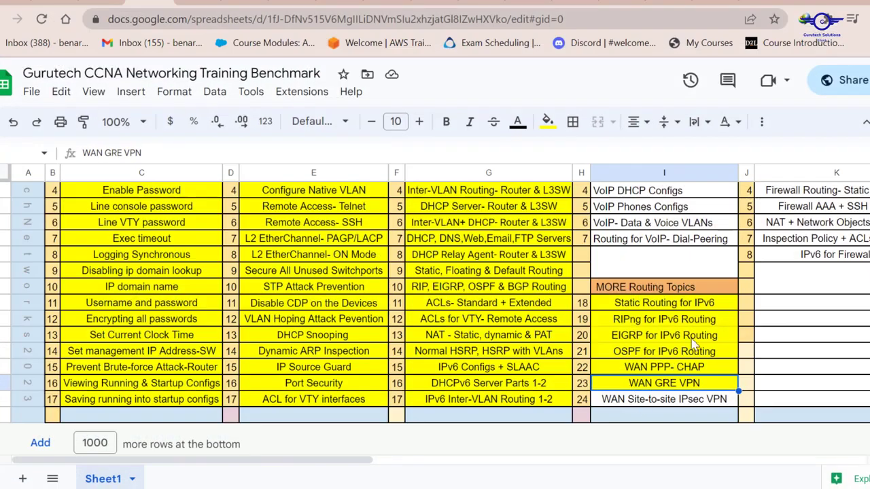
{"action": "scroll", "coordinate": [693, 343], "scroll_direction": "up", "scroll_amount": 3}
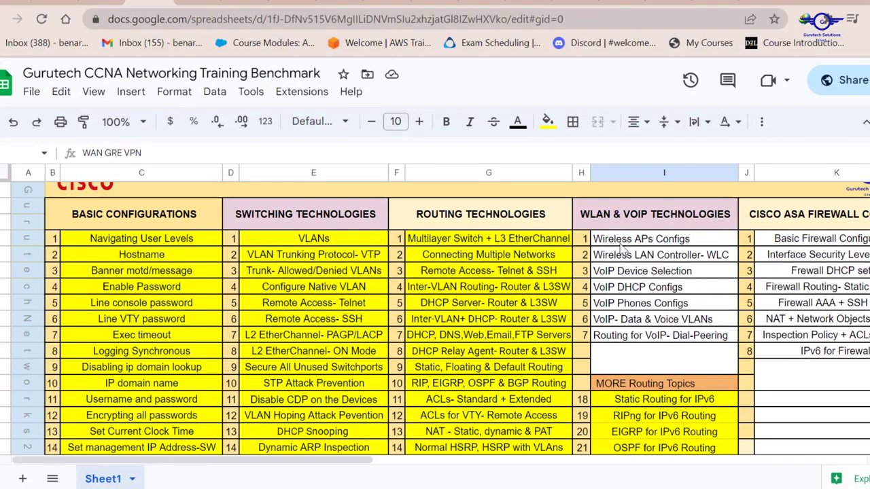
{"action": "left_click_drag", "start_coordinate": [656, 242], "coordinate": [667, 339]}
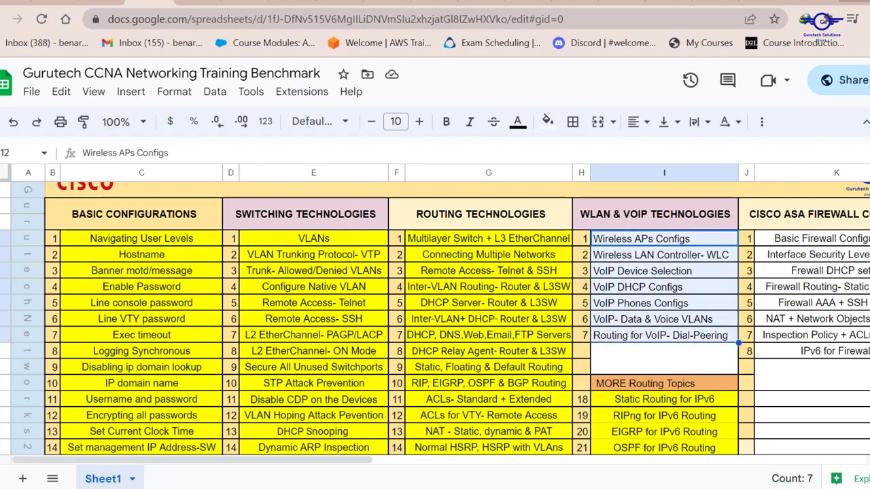